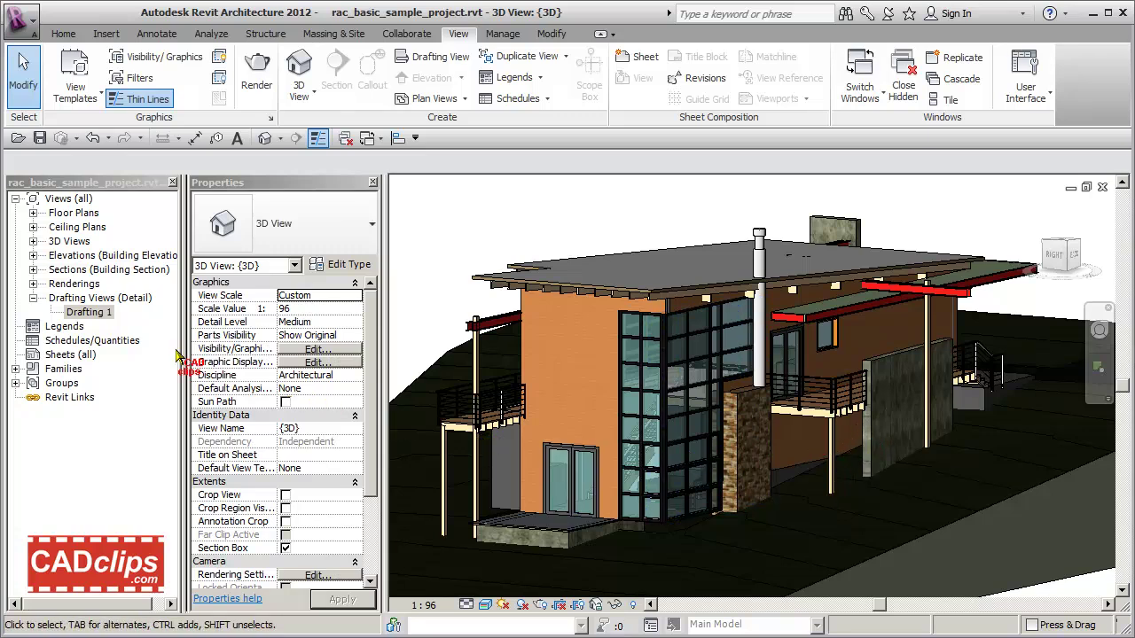
# Step: Open the Drafting 1 view to read which elements cannot be included in an assembly, and return to the default 3D view
pyautogui.click(89, 313)
pyautogui.doubleClick(89, 313)
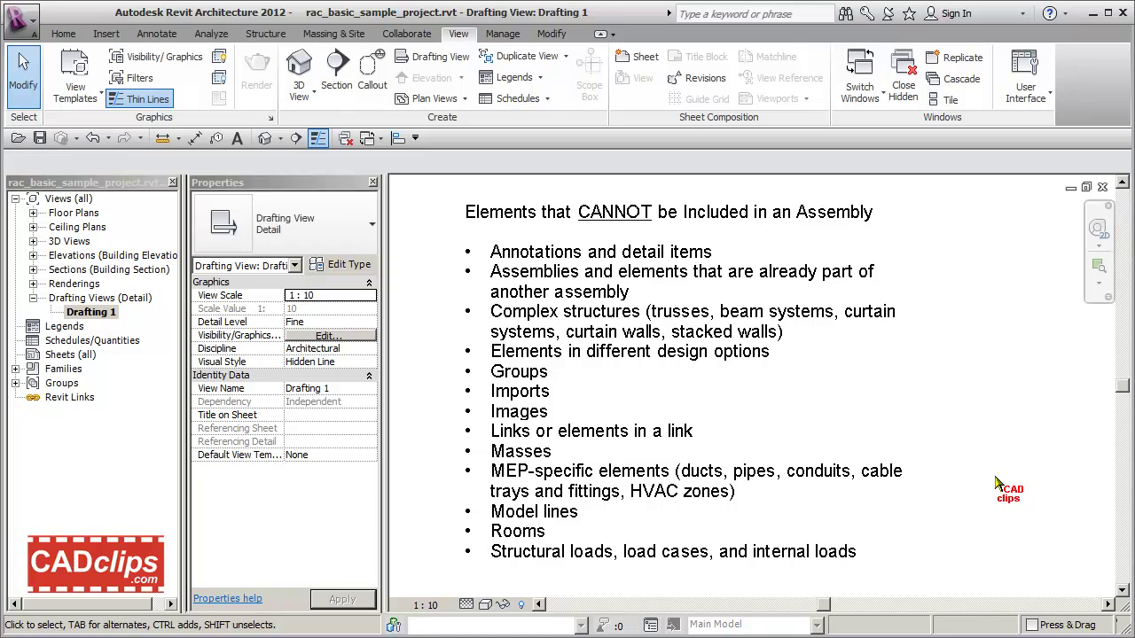
pyautogui.click(263, 138)
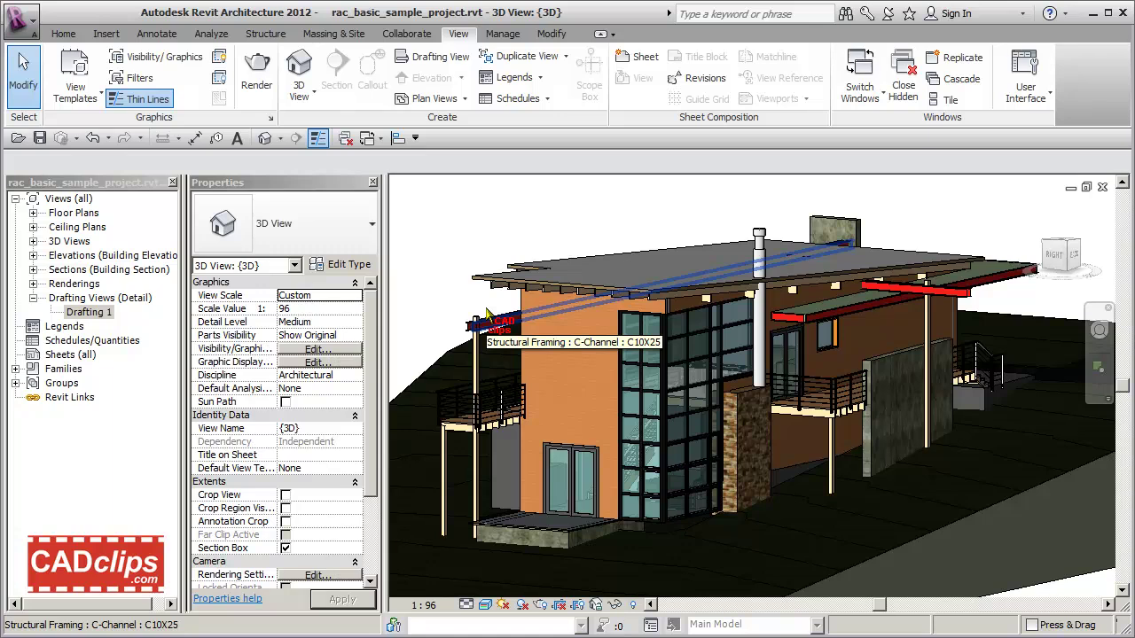
# Step: From the building's right side, select the side canopy, deck, railing and posts with a crossing window
pyautogui.click(1055, 255)
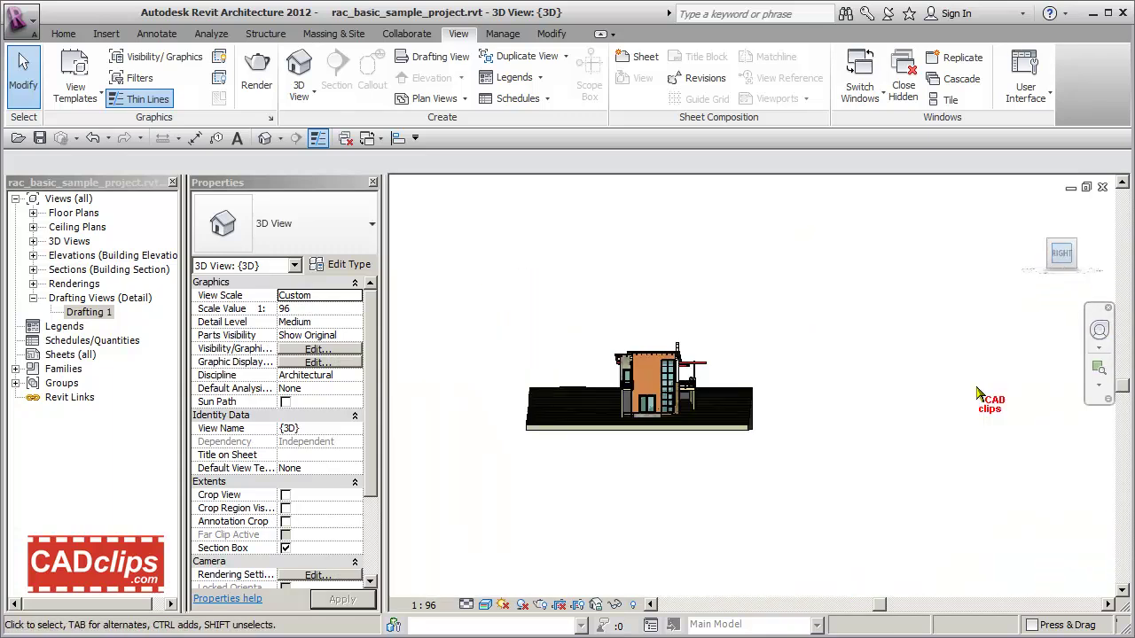
pyautogui.scroll(5, 814, 401)
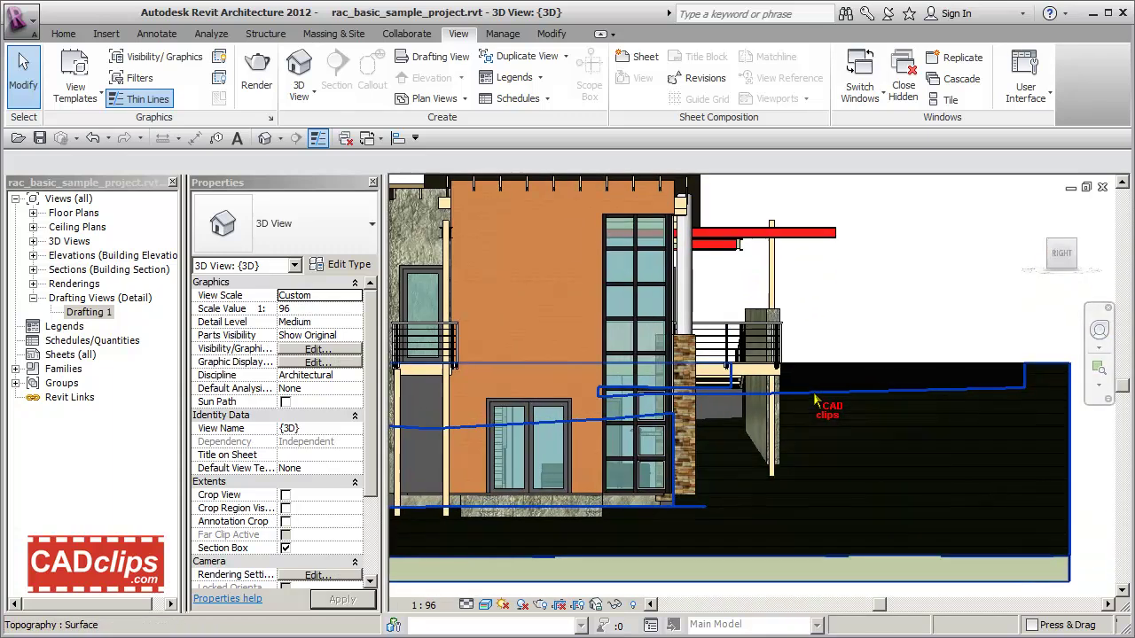
pyautogui.moveTo(812, 268); pyautogui.dragTo(722, 454)
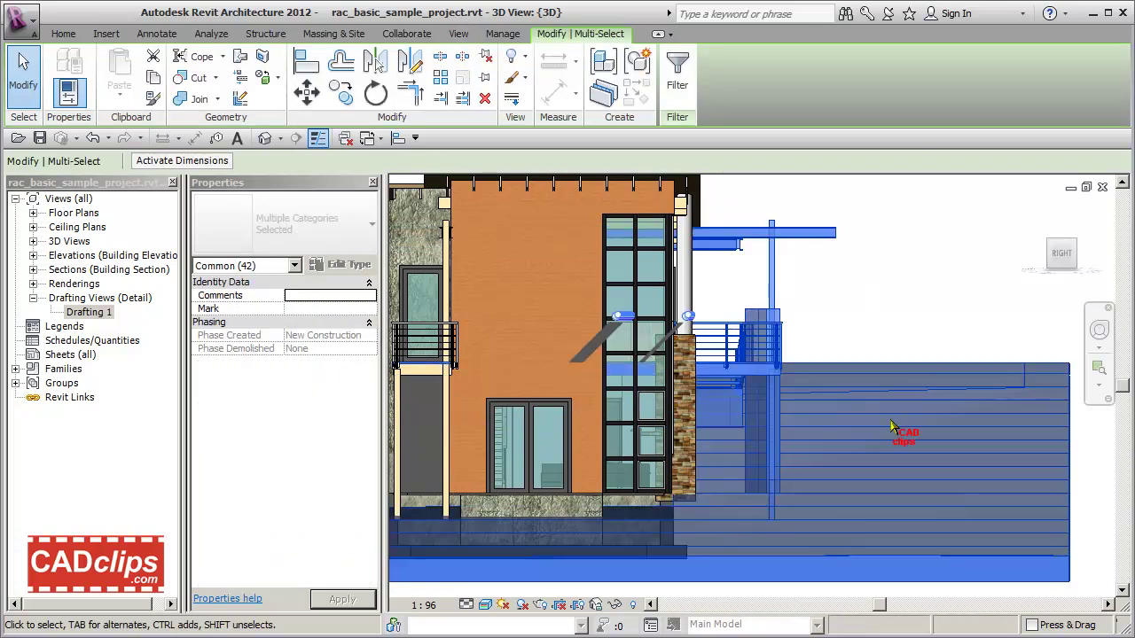
# Step: From the building's back, add the tall concrete wall with its adjoining red beam and railing to the selection
pyautogui.click(1079, 253)
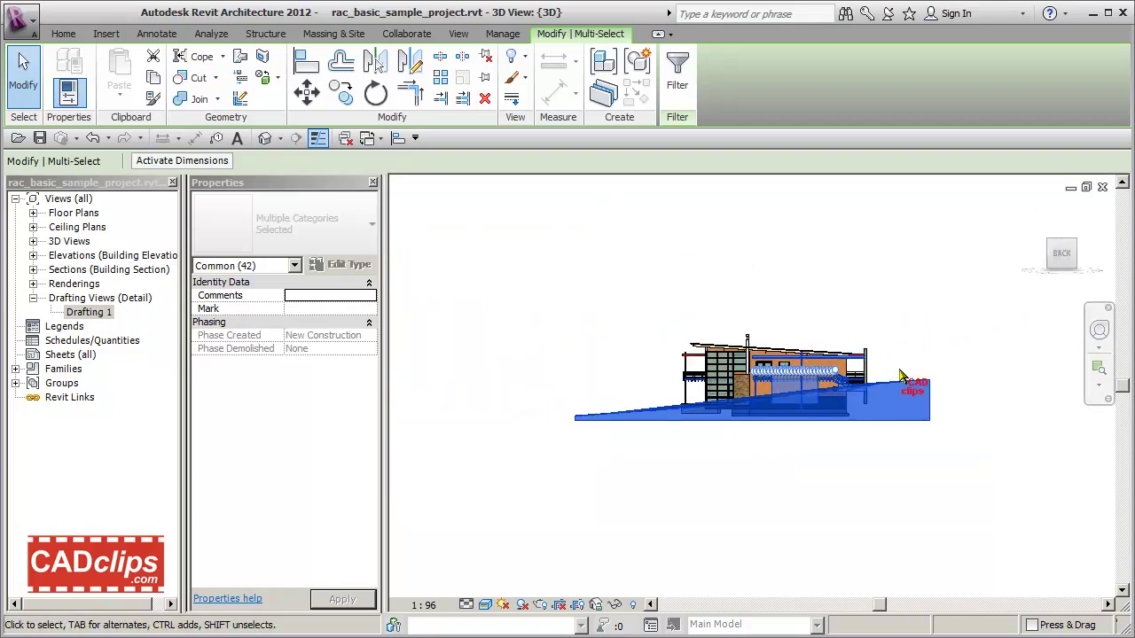
pyautogui.scroll(3, 873, 379)
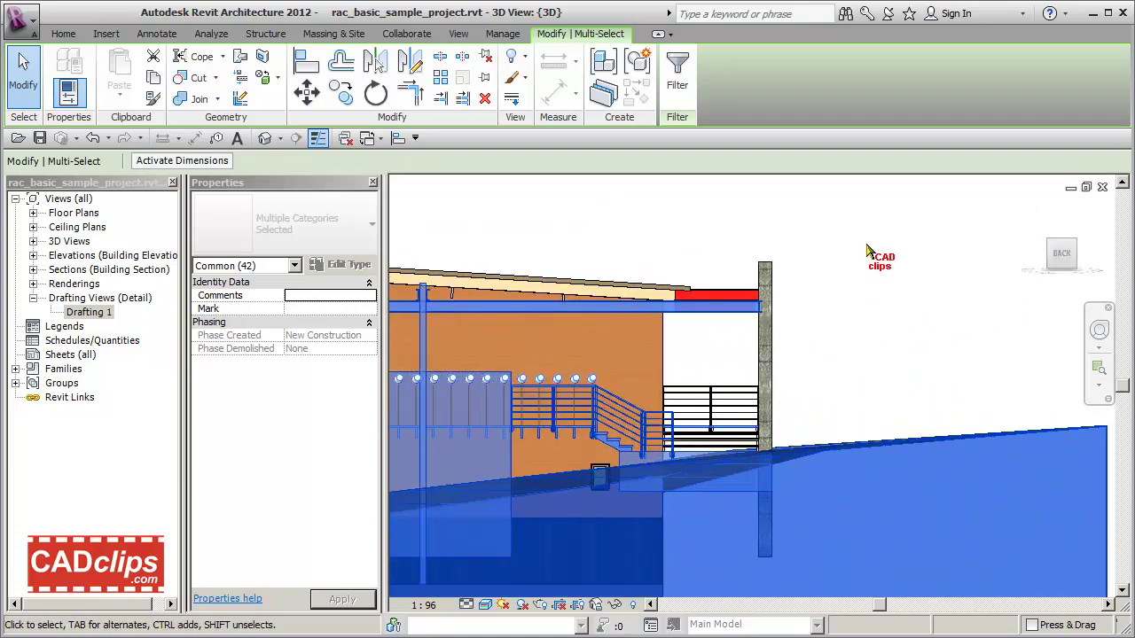
pyautogui.moveTo(772, 366); pyautogui.dragTo(703, 501)
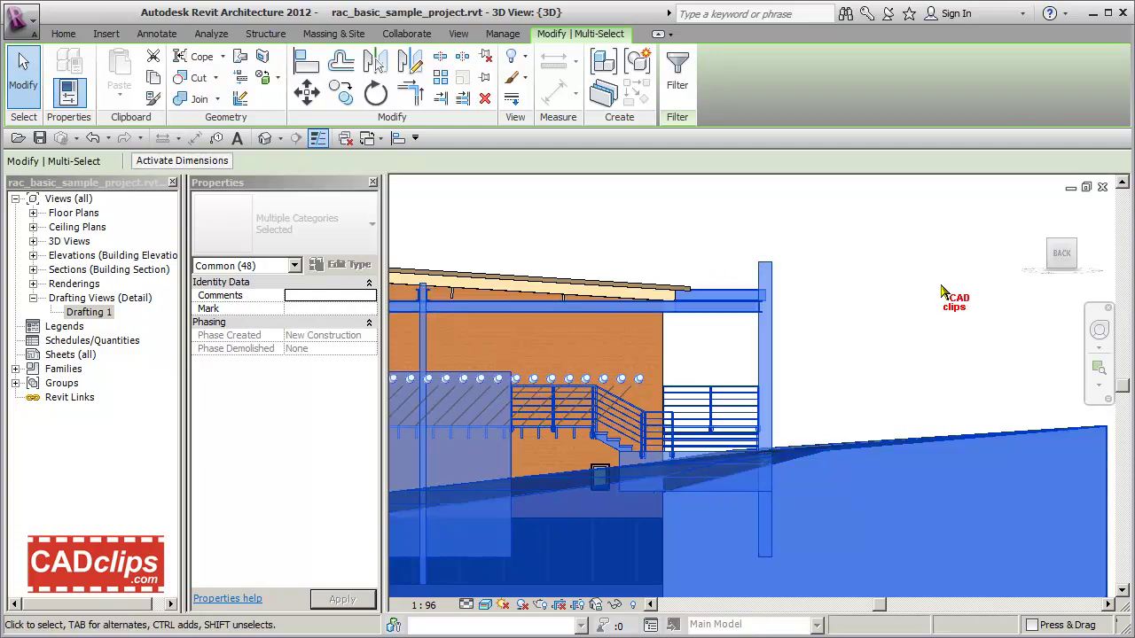
# Step: Check the selection from the left side, and from the front add the balcony's railing, post and outermost joists
pyautogui.click(1083, 255)
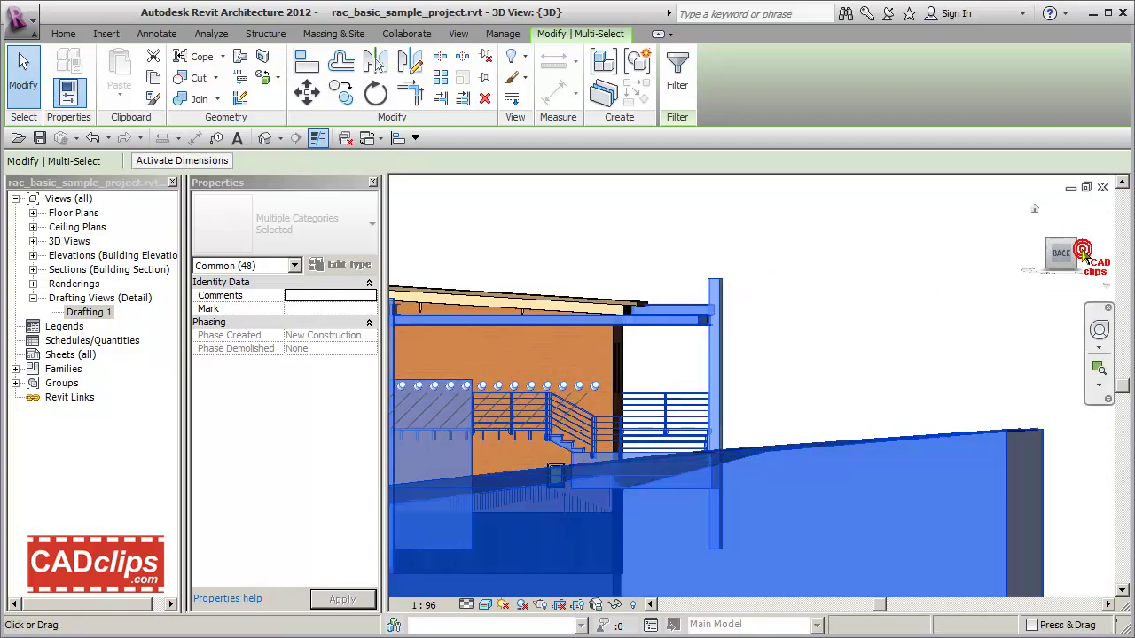
pyautogui.scroll(5, 736, 383)
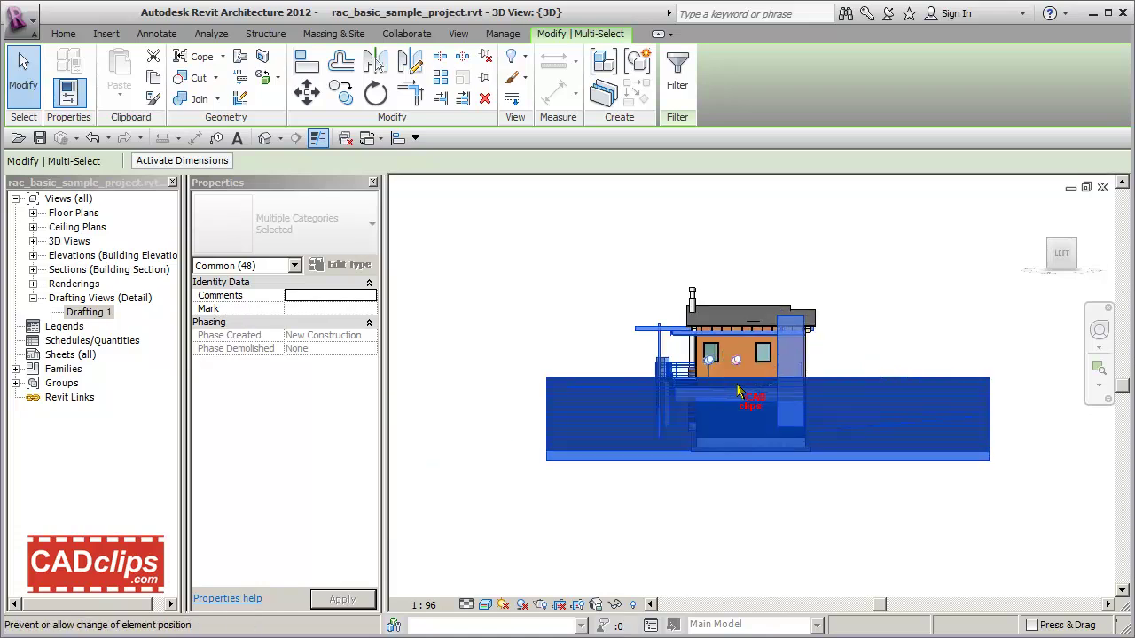
pyautogui.scroll(3, 736, 388)
pyautogui.moveTo(947, 408); pyautogui.dragTo(917, 436, button='middle')
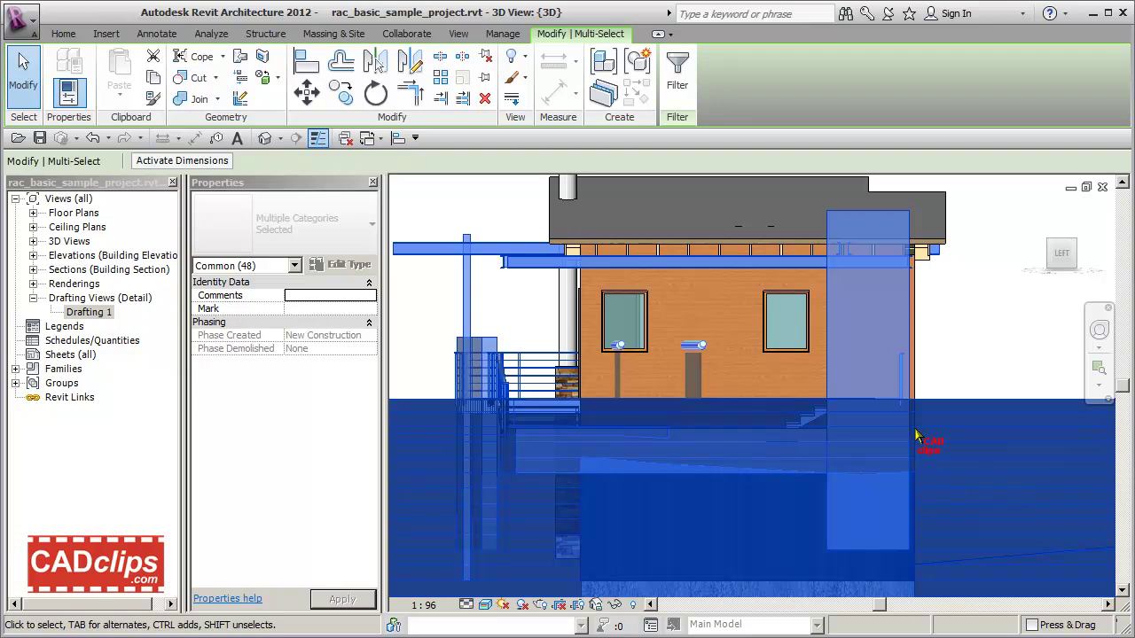
pyautogui.click(1086, 255)
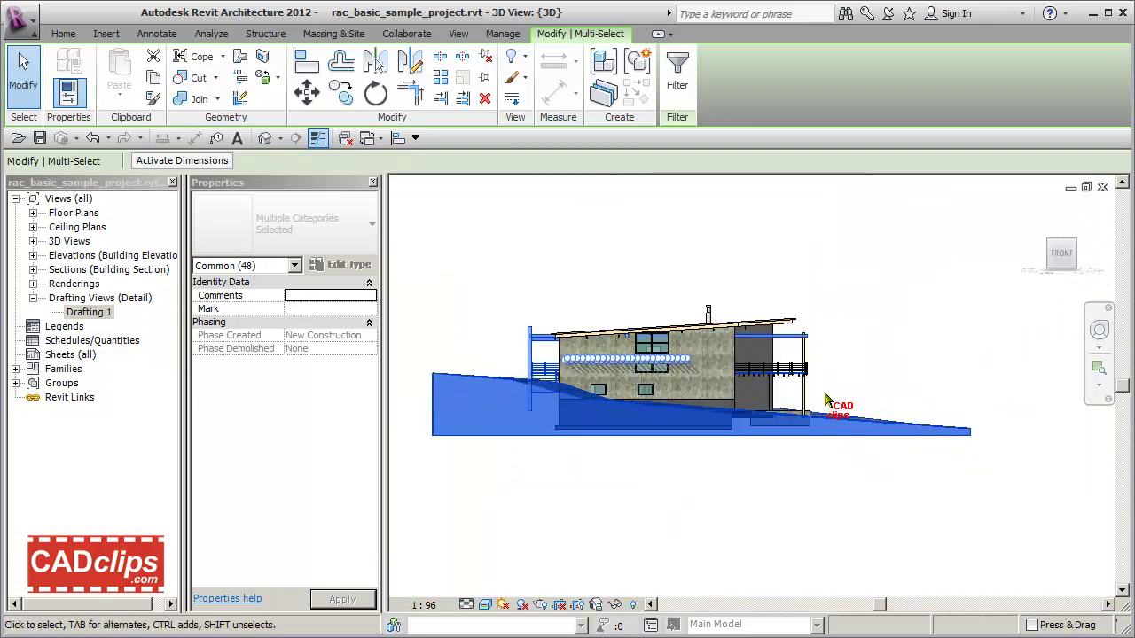
pyautogui.scroll(5, 825, 401)
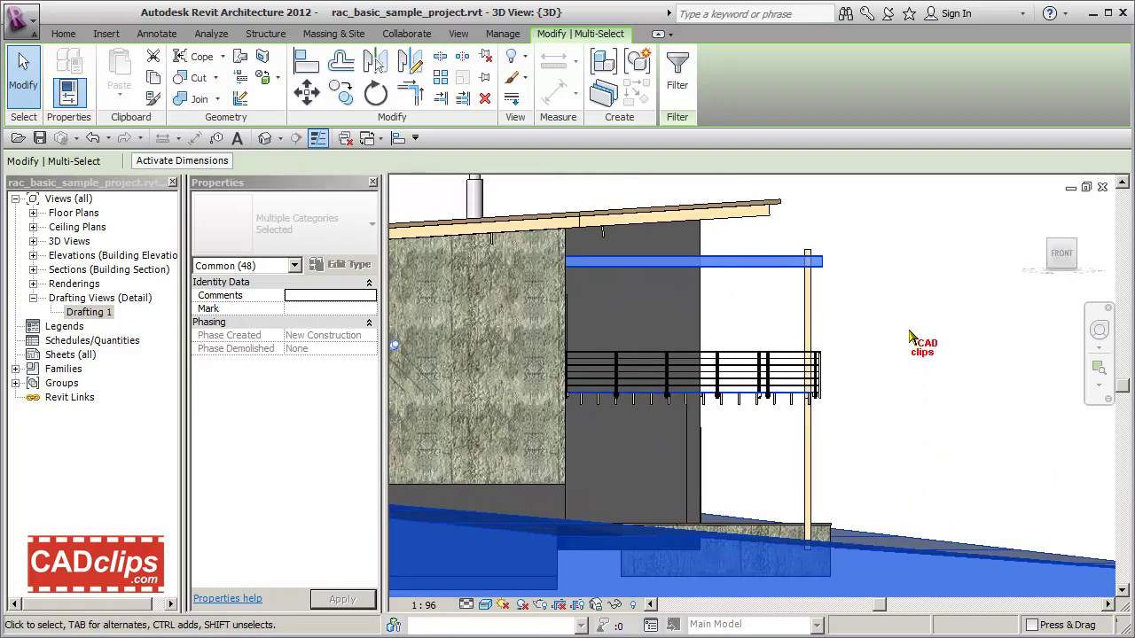
pyautogui.moveTo(871, 241); pyautogui.dragTo(783, 427)
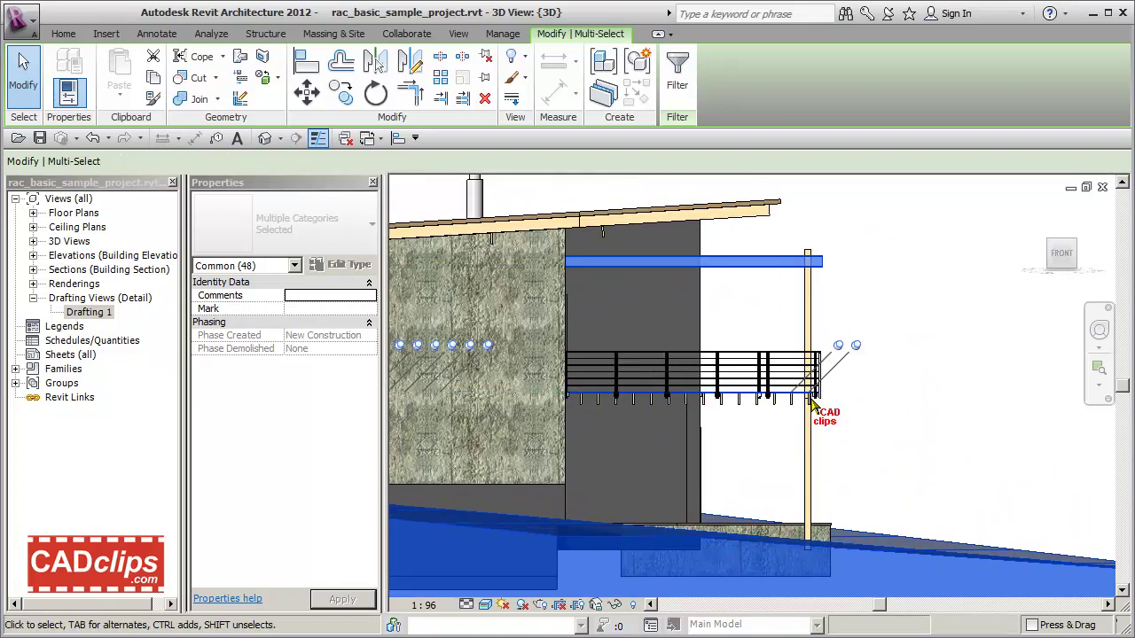
# Step: Add the outer balcony joists to the selection with a crossing window and exclude the Storefront curtain wall
pyautogui.scroll(4, 754, 435)
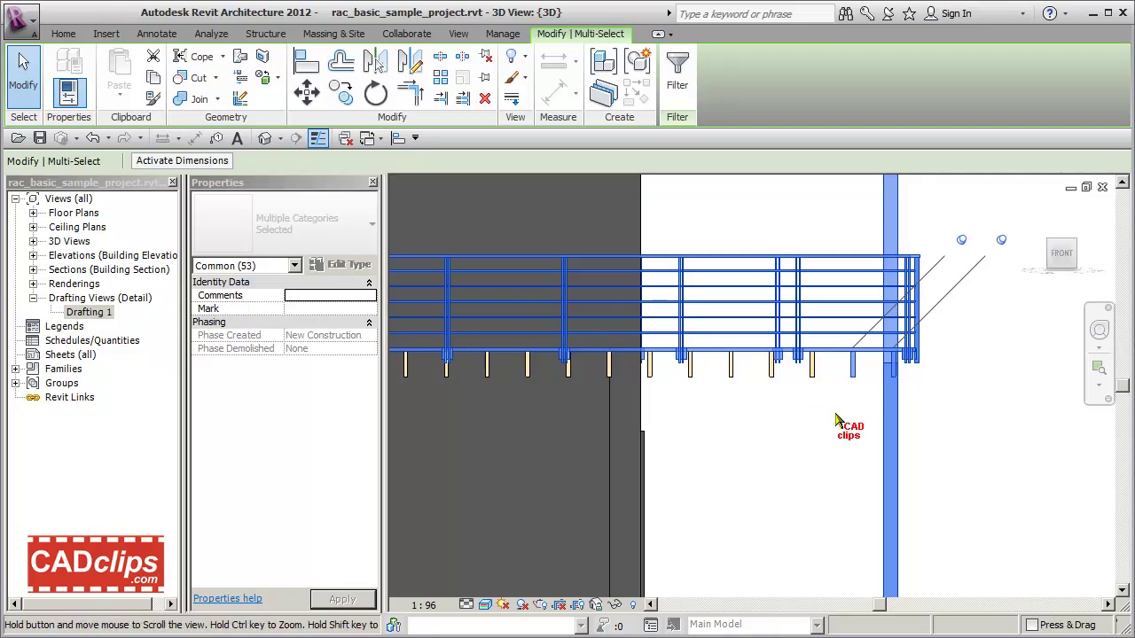
pyautogui.moveTo(835, 420); pyautogui.dragTo(898, 438, button='middle')
pyautogui.moveTo(1016, 442); pyautogui.dragTo(728, 332)
pyautogui.moveTo(790, 436); pyautogui.dragTo(902, 483, button='middle')
pyautogui.scroll(-2, 905, 450)
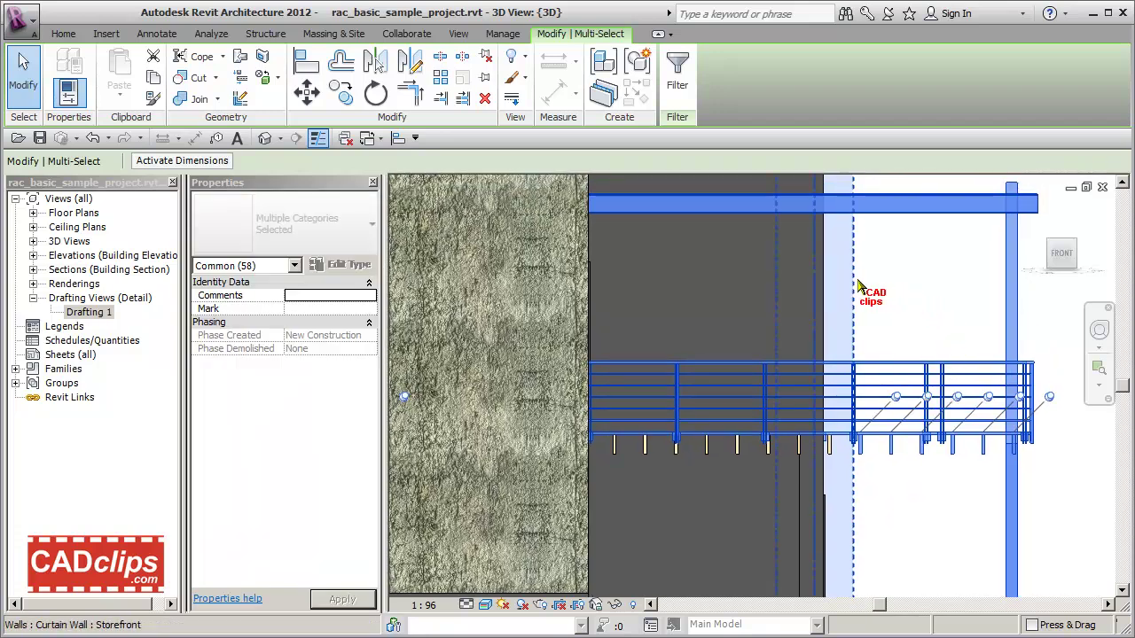
pyautogui.keyDown('shift'); pyautogui.click(854, 276); pyautogui.keyUp('shift')
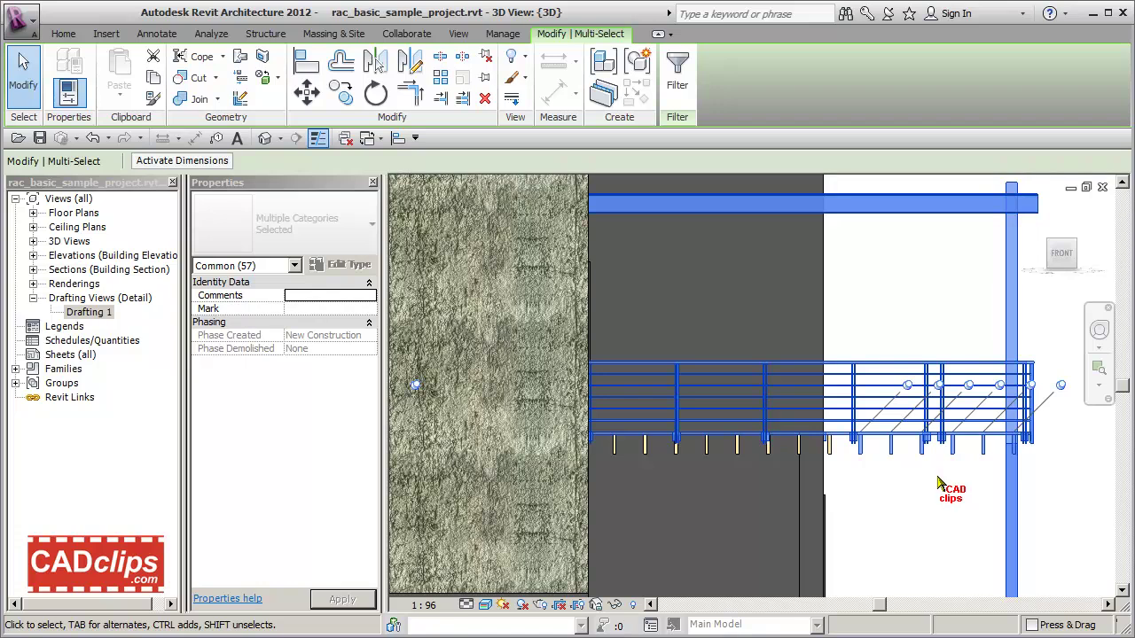
# Step: Add each of the remaining 38x235 lumber joists under the balcony to the selection, up to the concrete wall
pyautogui.keyDown('ctrl'); pyautogui.click(826, 453); pyautogui.keyUp('ctrl')
pyautogui.scroll(2, 813, 472)
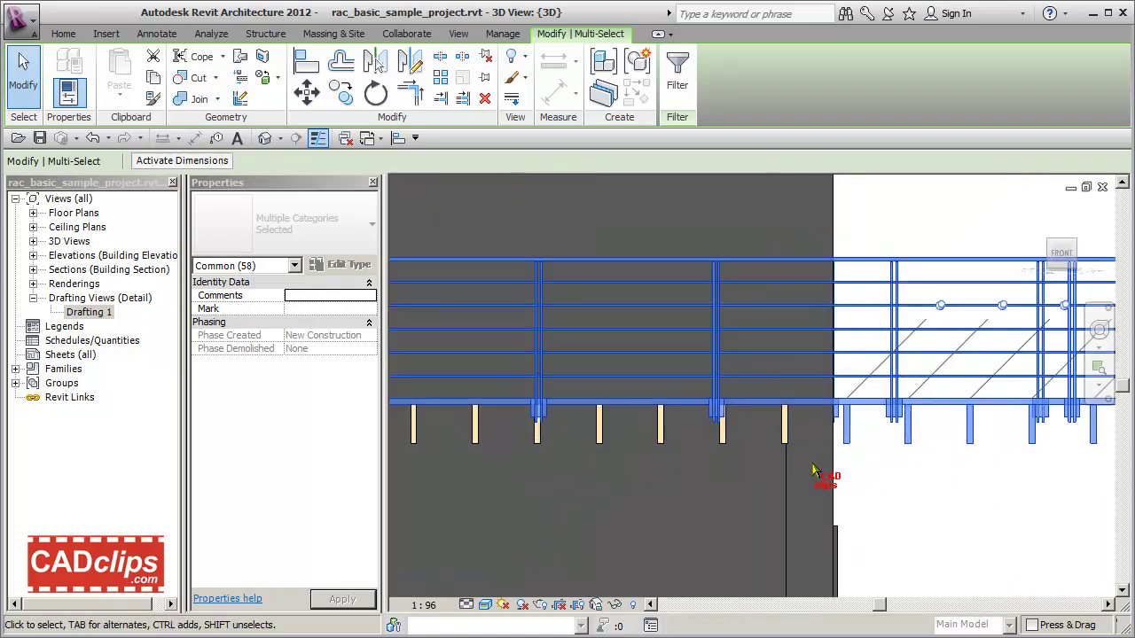
pyautogui.keyDown('ctrl'); pyautogui.click(787, 435); pyautogui.keyUp('ctrl')
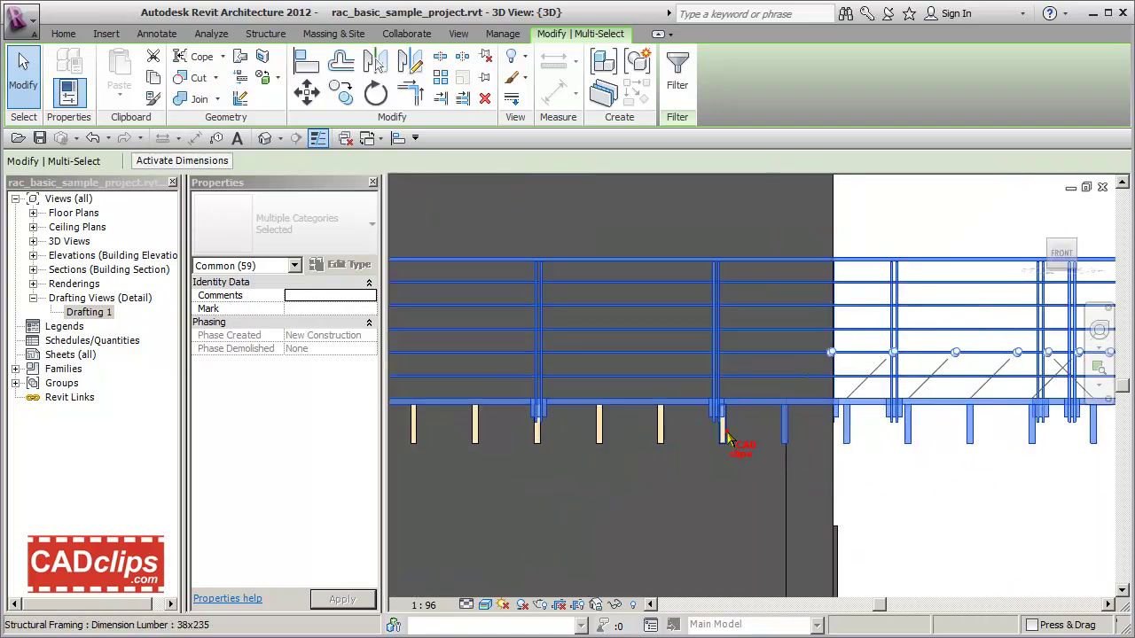
pyautogui.keyDown('ctrl'); pyautogui.click(723, 433); pyautogui.keyUp('ctrl')
pyautogui.moveTo(900, 468); pyautogui.dragTo(1099, 469, button='middle')
pyautogui.keyDown('ctrl'); pyautogui.click(859, 426); pyautogui.keyUp('ctrl')
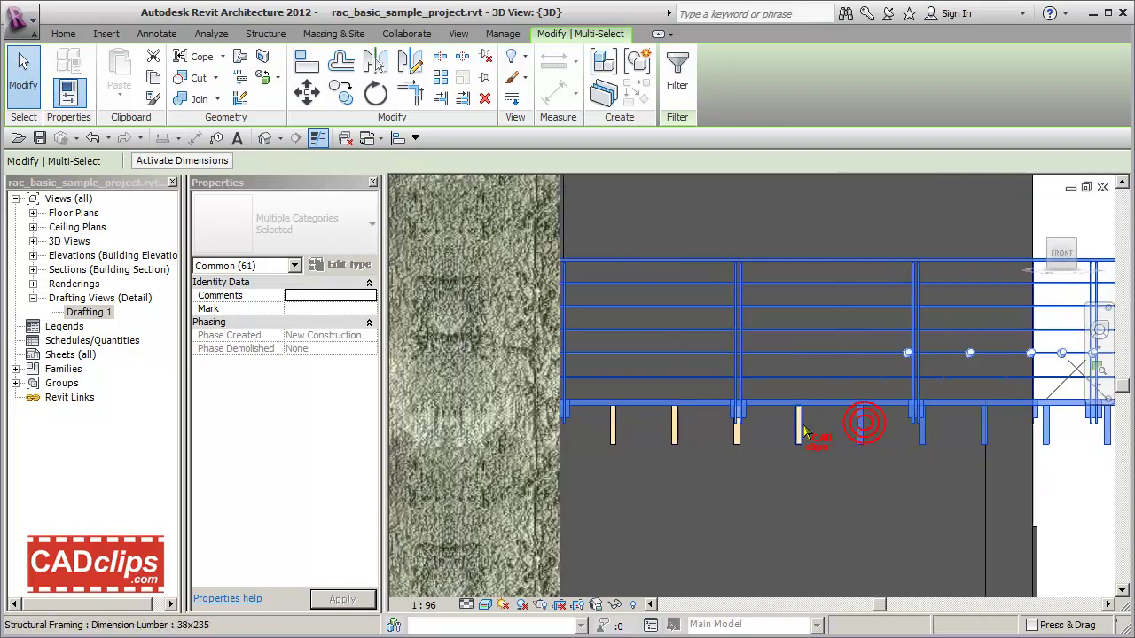
pyautogui.keyDown('ctrl'); pyautogui.click(800, 429); pyautogui.keyUp('ctrl')
pyautogui.keyDown('ctrl'); pyautogui.click(736, 432); pyautogui.keyUp('ctrl')
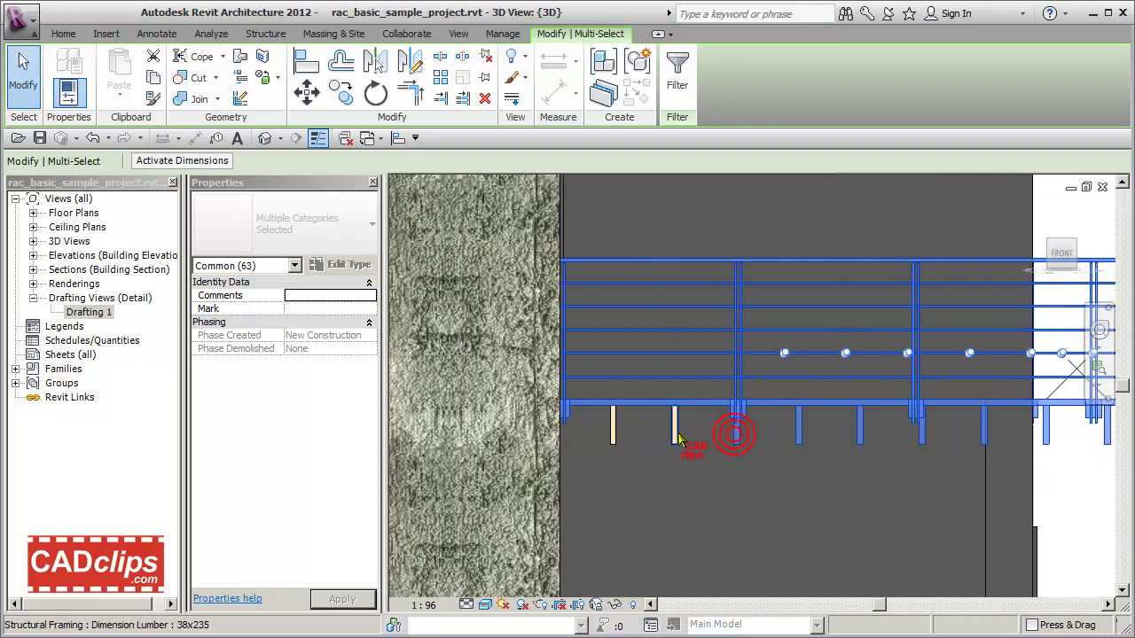
pyautogui.keyDown('ctrl'); pyautogui.click(675, 432); pyautogui.keyUp('ctrl')
pyautogui.keyDown('ctrl'); pyautogui.click(615, 432); pyautogui.keyUp('ctrl')
# Step: Return to the home 3D orientation and remove the terrain surface and its pad from the selection
pyautogui.scroll(-6, 755, 443)
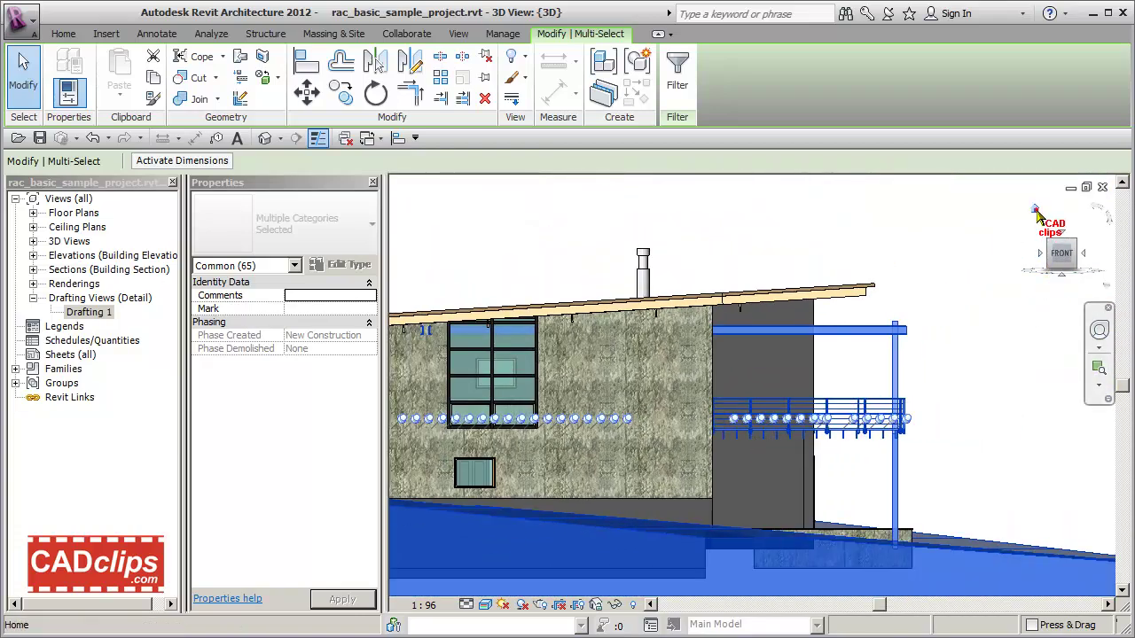
pyautogui.click(1036, 209)
pyautogui.keyDown('shift'); pyautogui.moveTo(928, 359); pyautogui.dragTo(866, 427, button='middle'); pyautogui.keyUp('shift')
pyautogui.scroll(5, 866, 428)
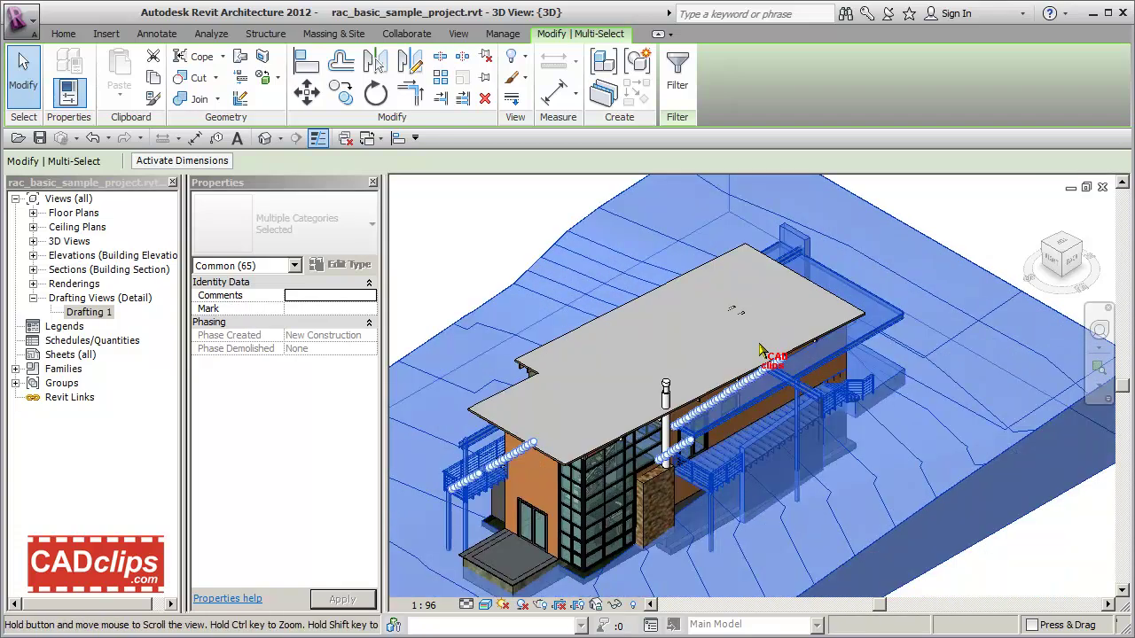
pyautogui.scroll(3, 972, 344)
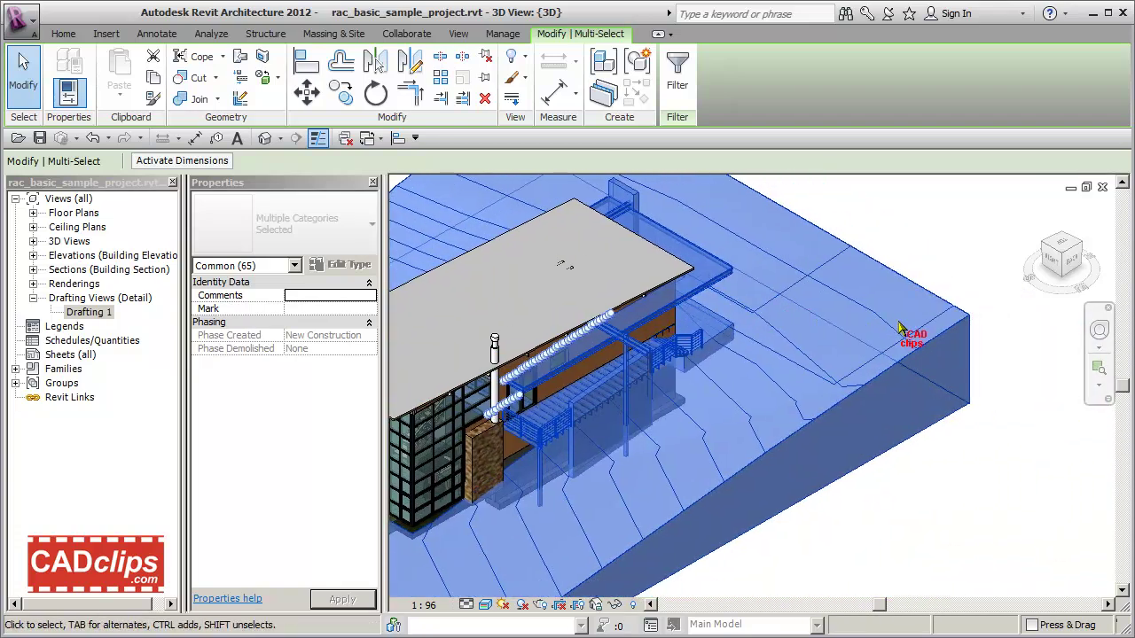
pyautogui.moveTo(943, 233); pyautogui.dragTo(842, 423)
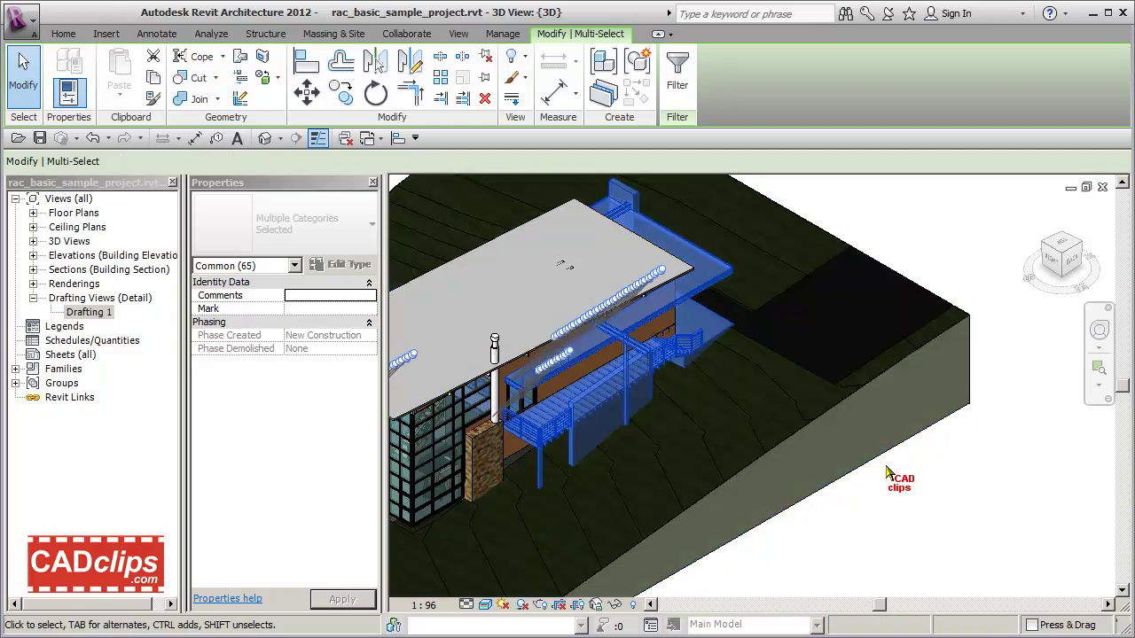
pyautogui.scroll(-4, 895, 497)
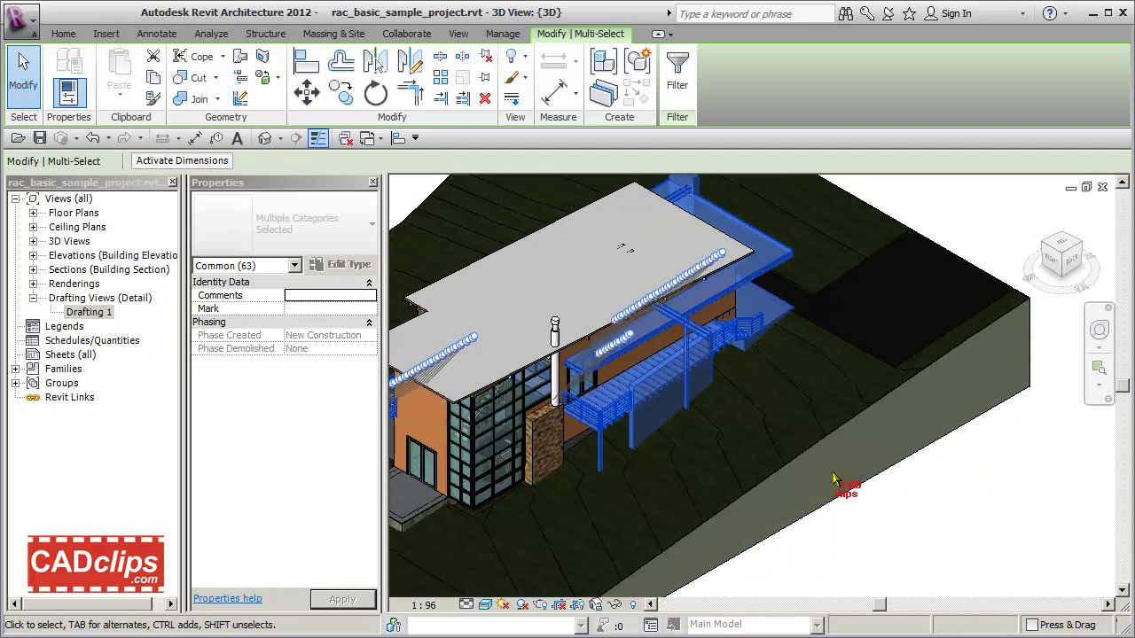
# Step: Create an assembly from the selected deck elements, with the naming category Floors and the type name Exterior Deck
pyautogui.keyDown('shift'); pyautogui.moveTo(760, 411); pyautogui.dragTo(717, 461, button='middle'); pyautogui.keyUp('shift')
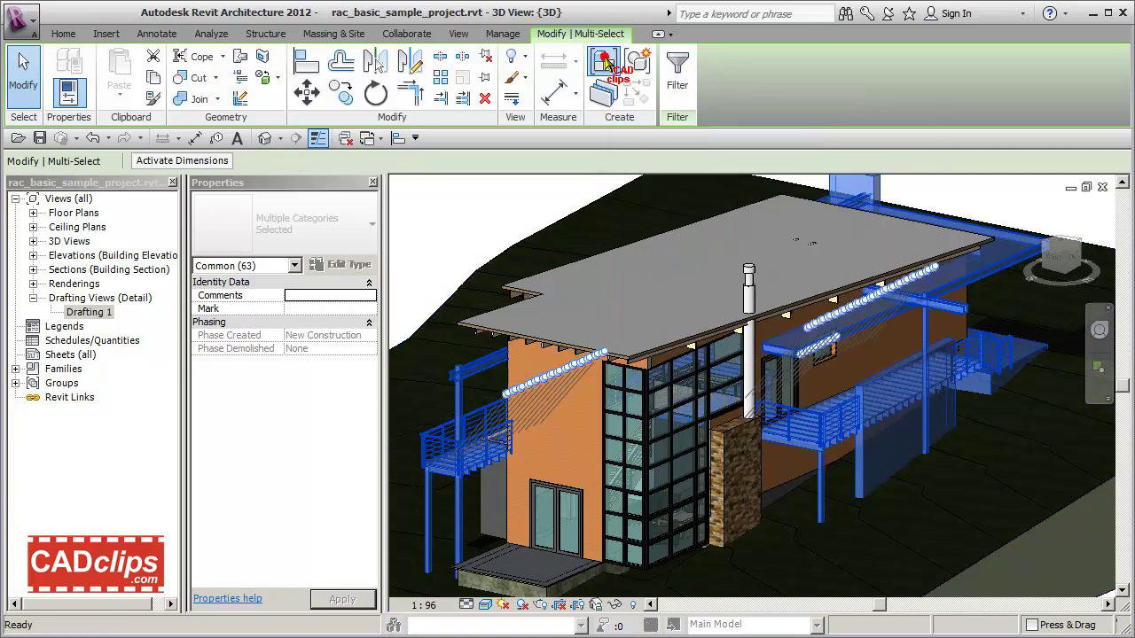
pyautogui.click(604, 62)
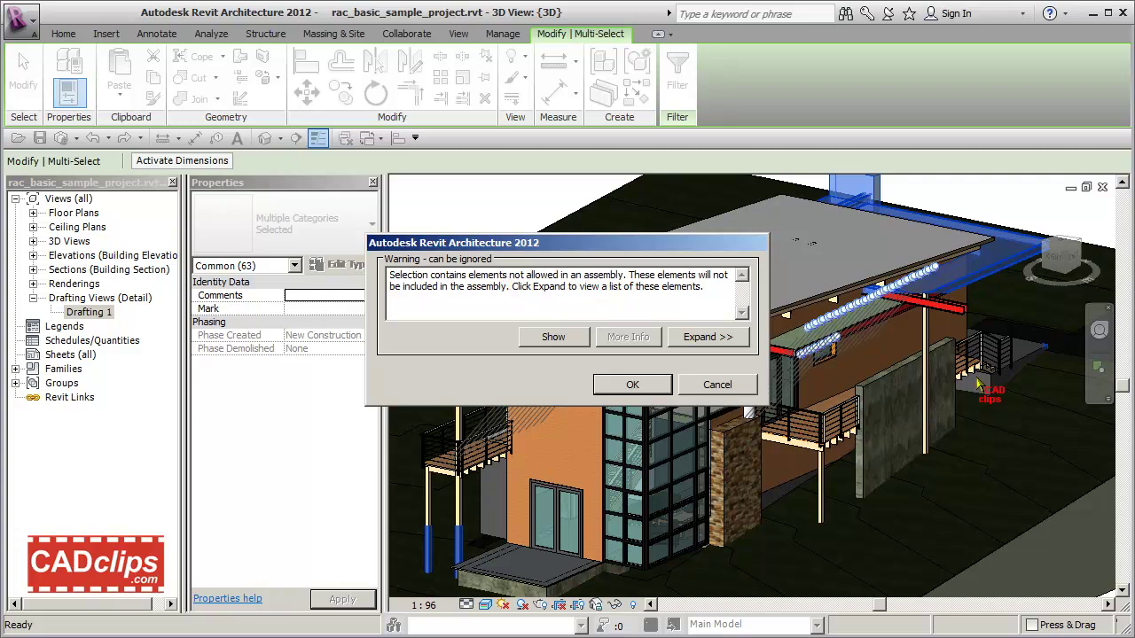
pyautogui.click(633, 386)
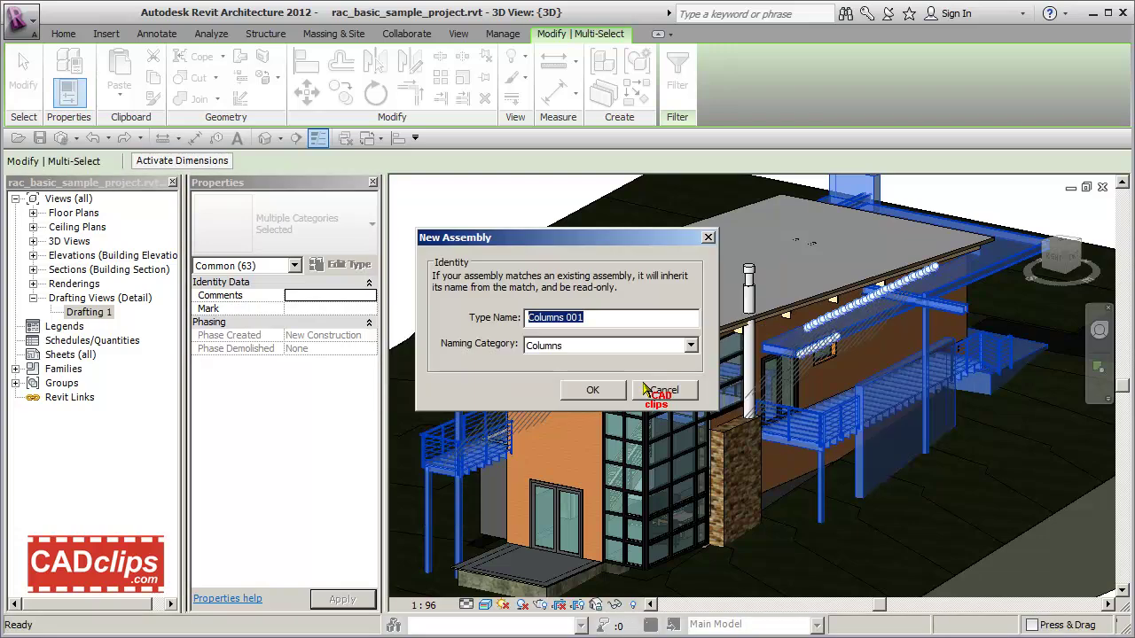
pyautogui.click(690, 345)
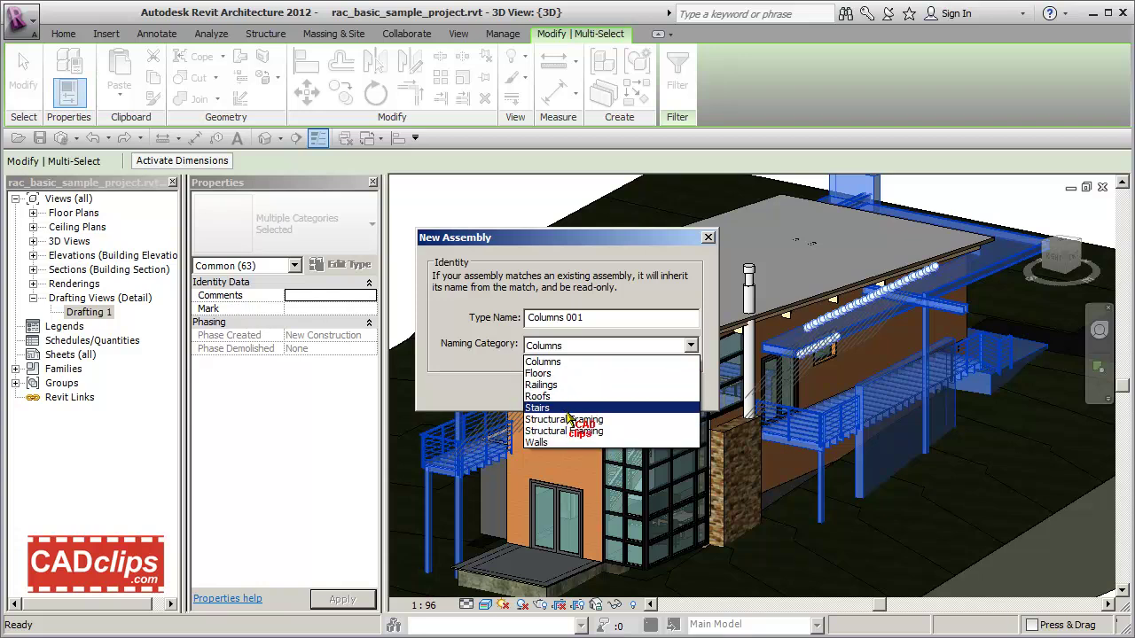
pyautogui.click(556, 373)
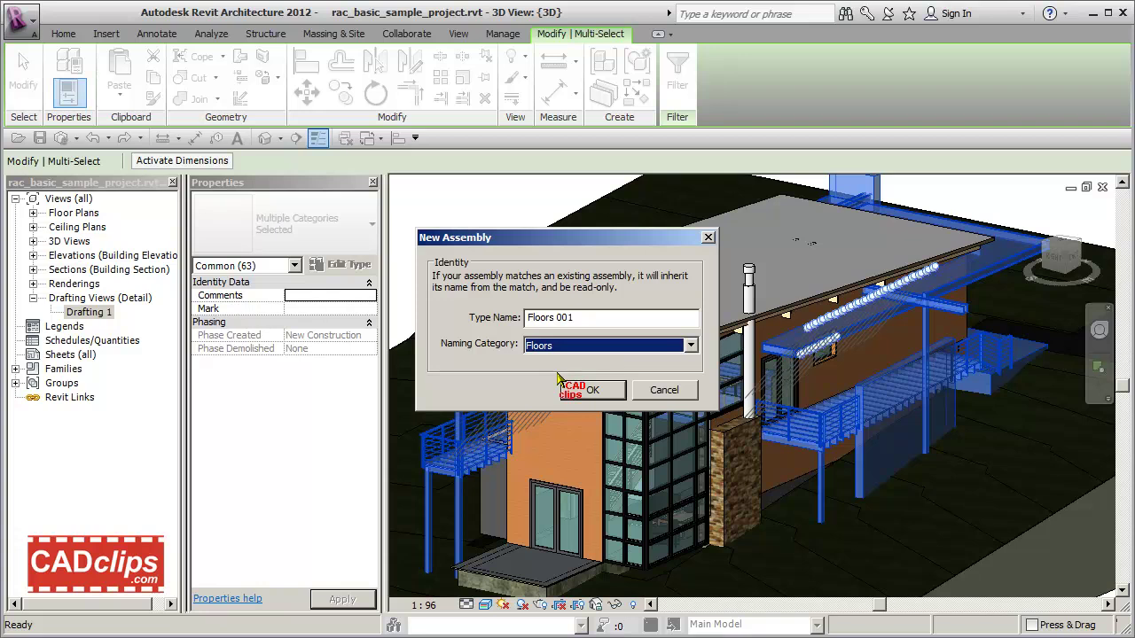
pyautogui.doubleClick(596, 317)
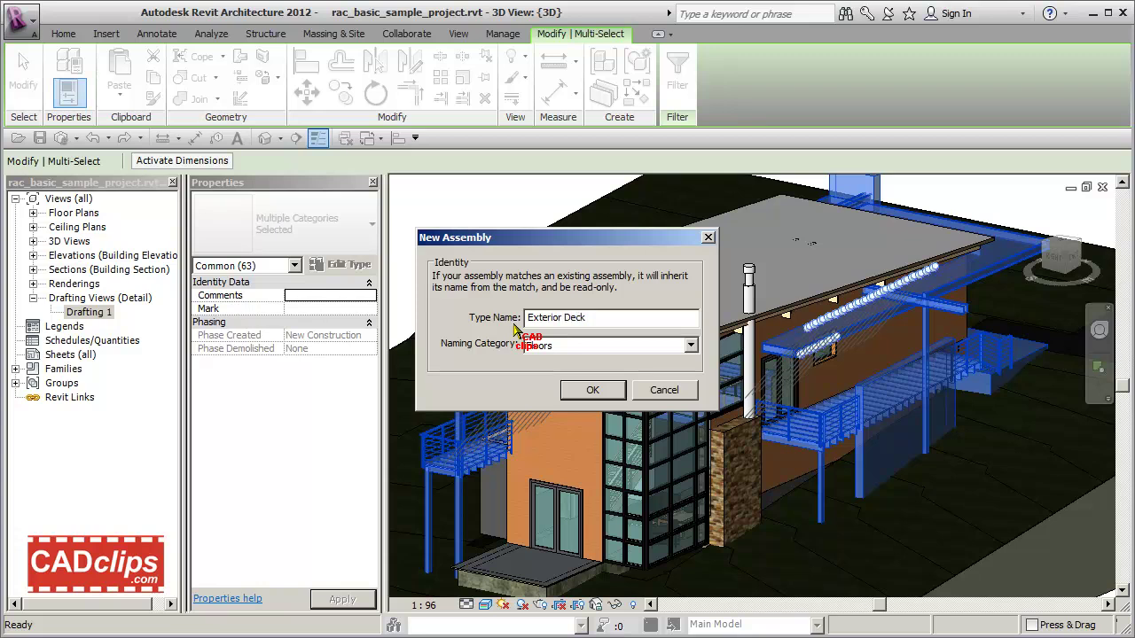
pyautogui.click(592, 390)
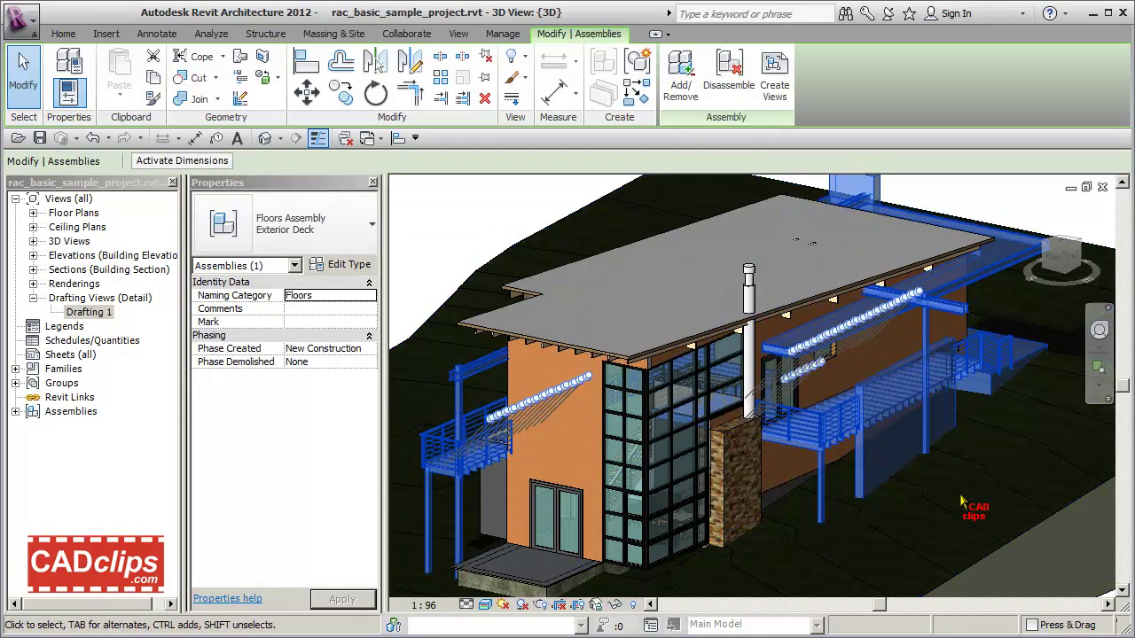
# Step: Locate the Exterior Deck assembly in the project's Assemblies listing and select its instance in the 3D model
pyautogui.click(15, 411)
pyautogui.click(78, 426)
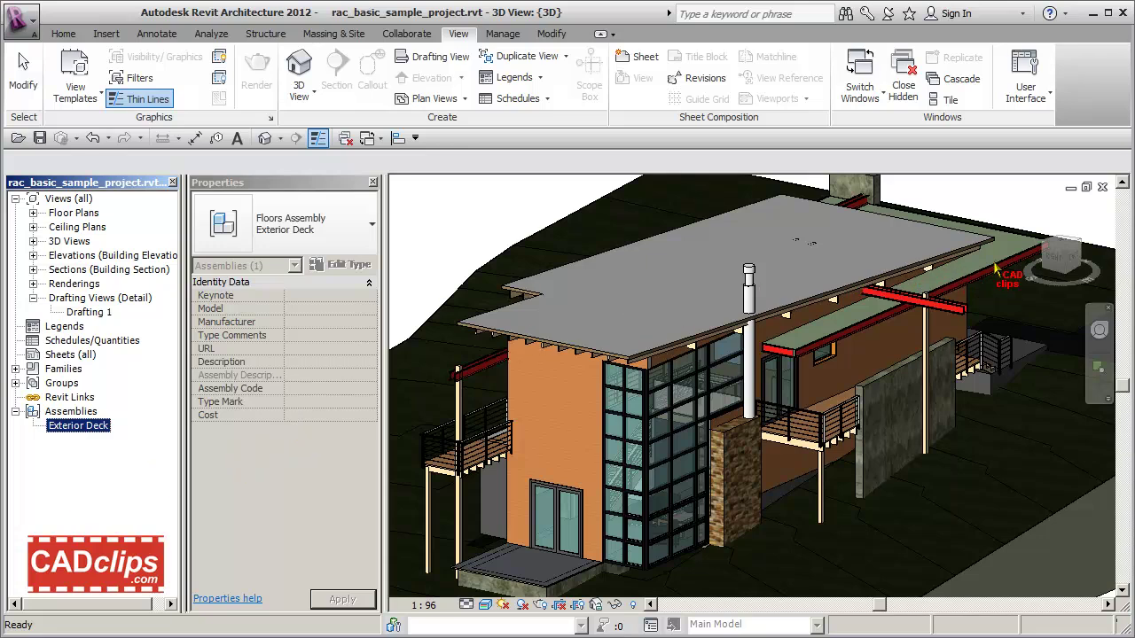
pyautogui.click(1008, 199)
pyautogui.click(1007, 262)
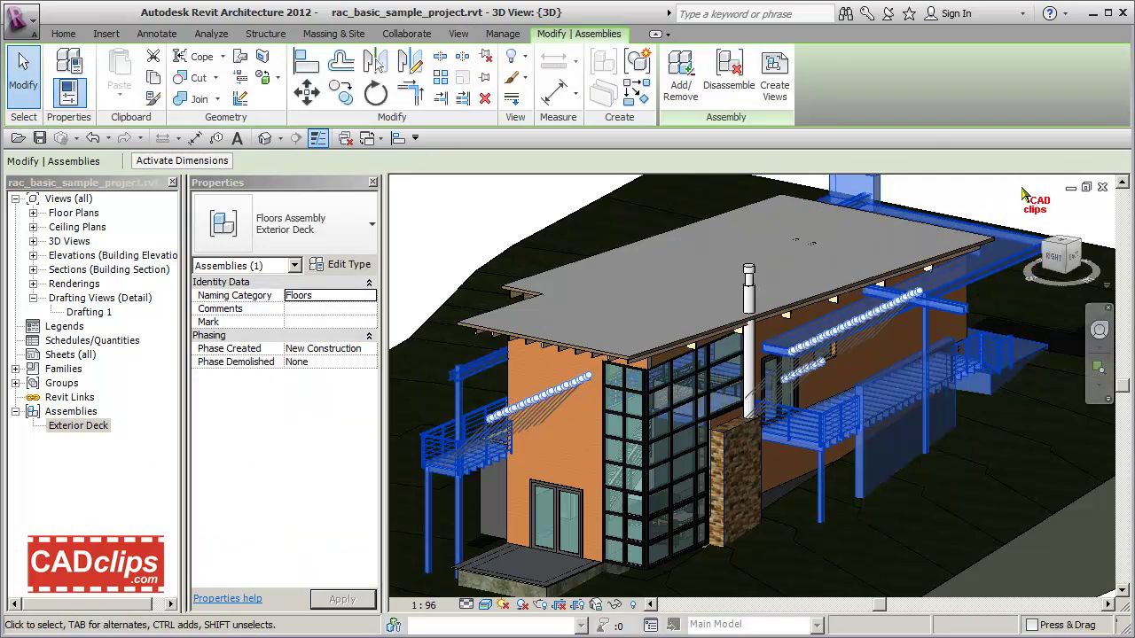
# Step: Select the Exterior Deck assembly as a unit and cycle the highlight through individual members at its canopy
pyautogui.click(1022, 193)
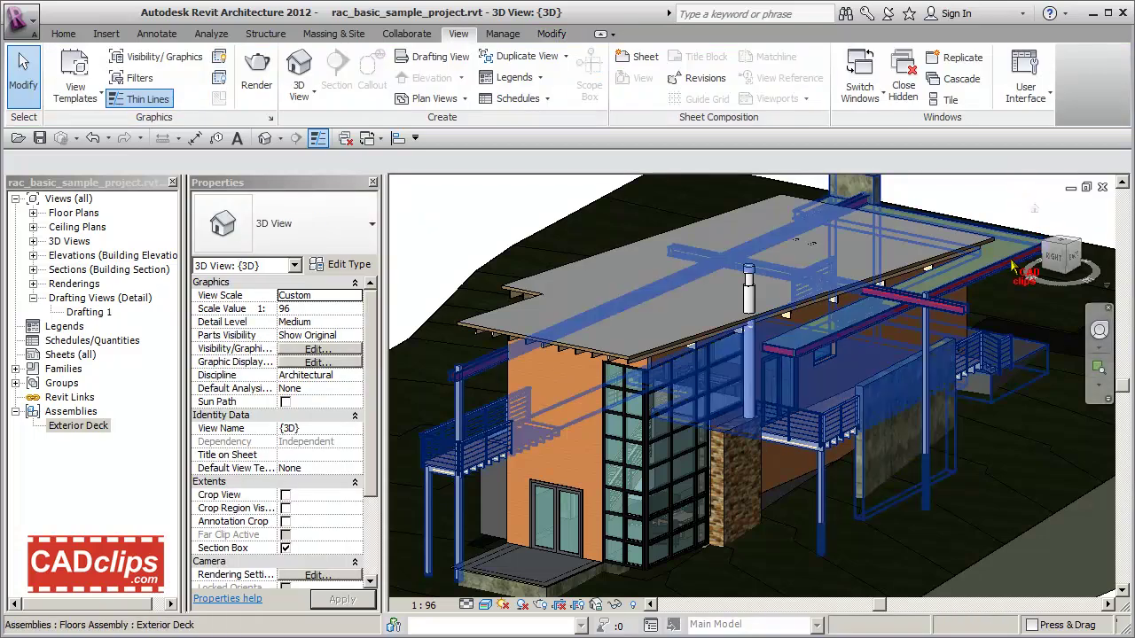
pyautogui.click(1011, 263)
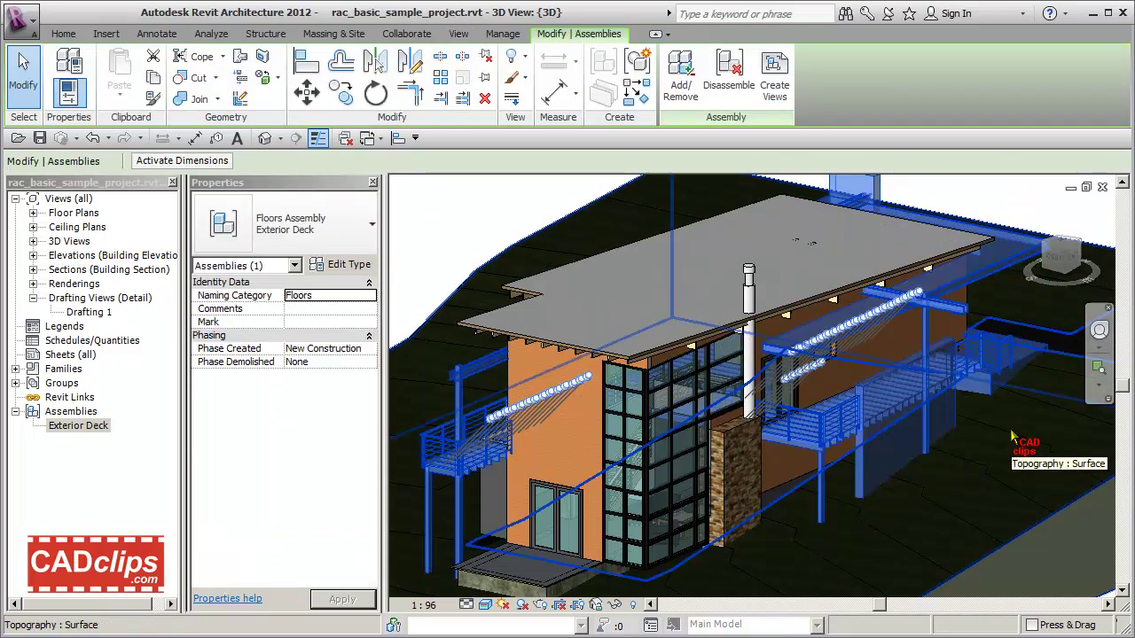
pyautogui.click(1087, 223)
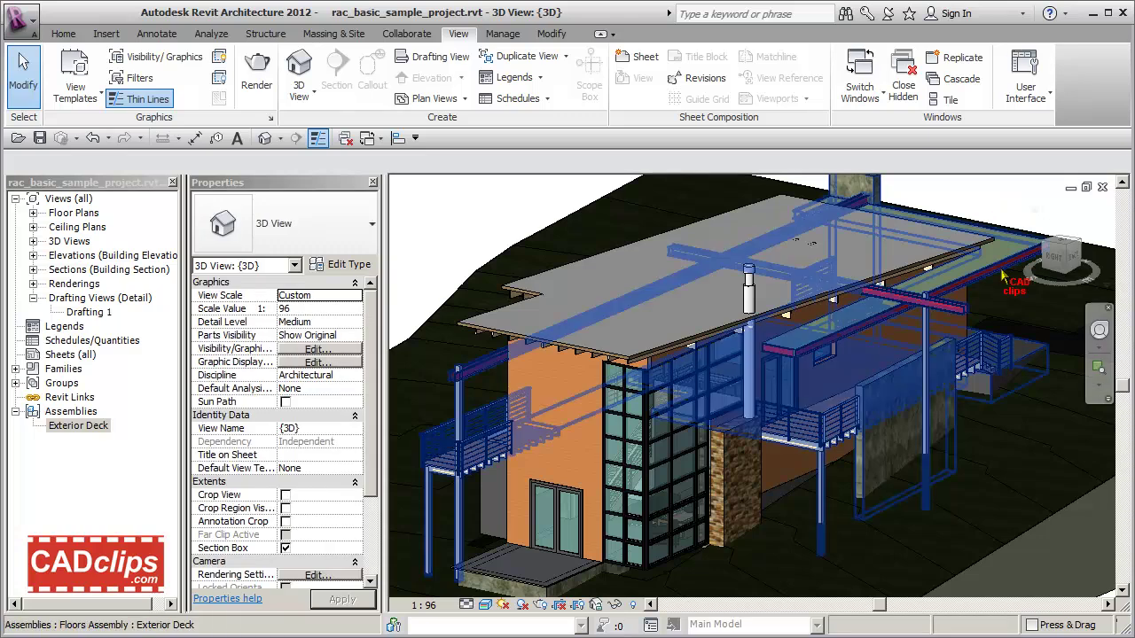
pyautogui.press('Tab')
pyautogui.press('Tab')
pyautogui.press('Tab')
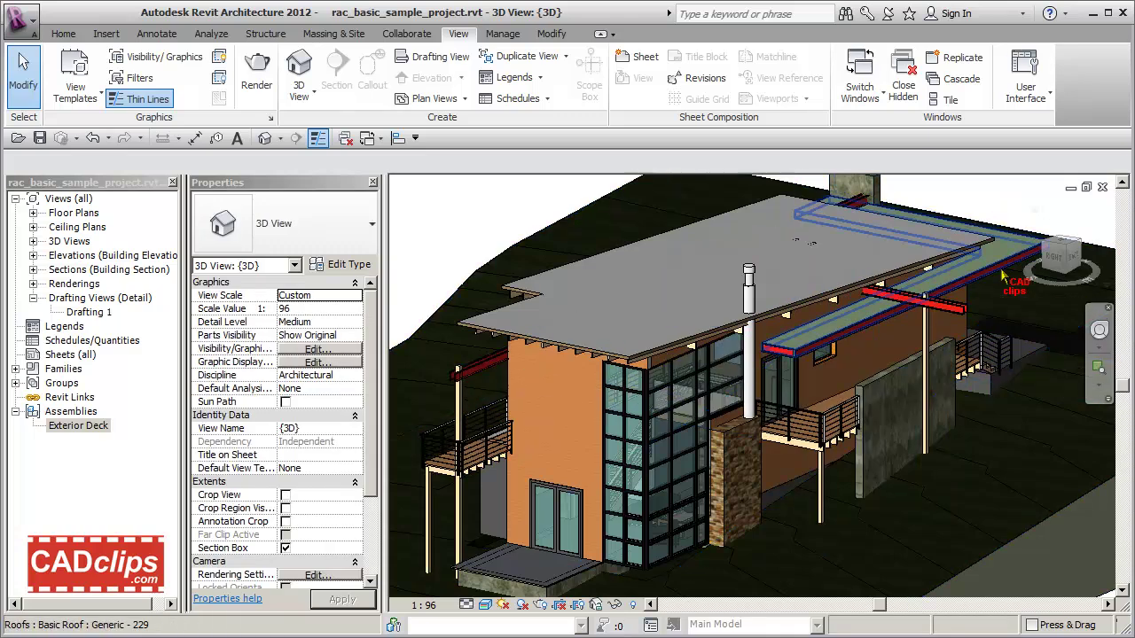
pyautogui.press('Tab')
pyautogui.press('Tab')
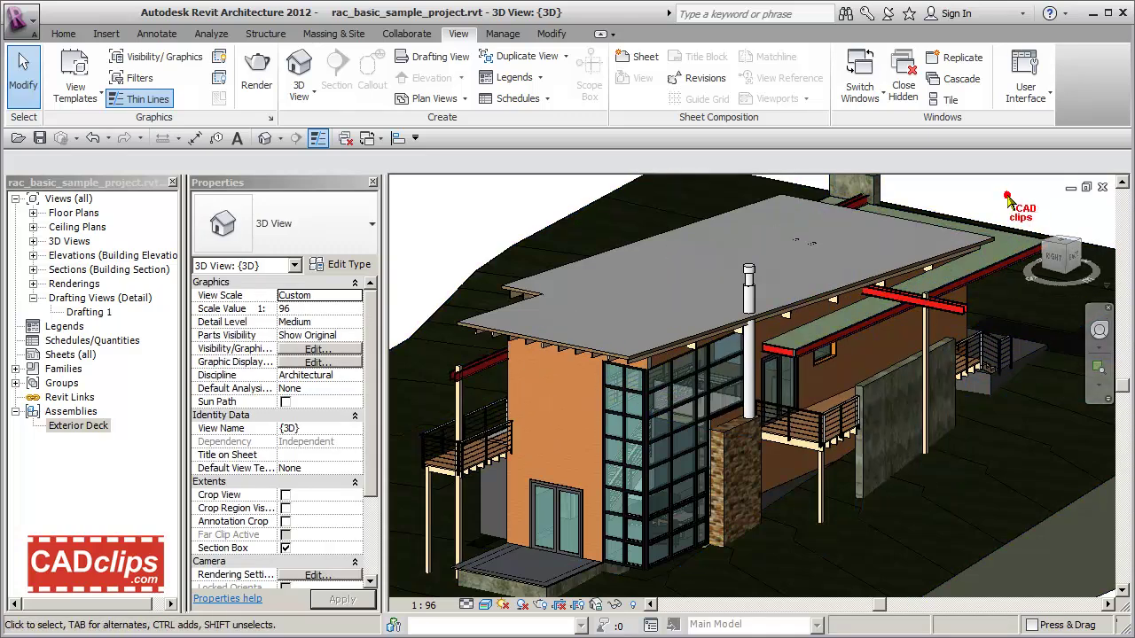
pyautogui.keyDown('shift'); pyautogui.moveTo(1020, 205); pyautogui.dragTo(877, 232, button='middle'); pyautogui.keyUp('shift')
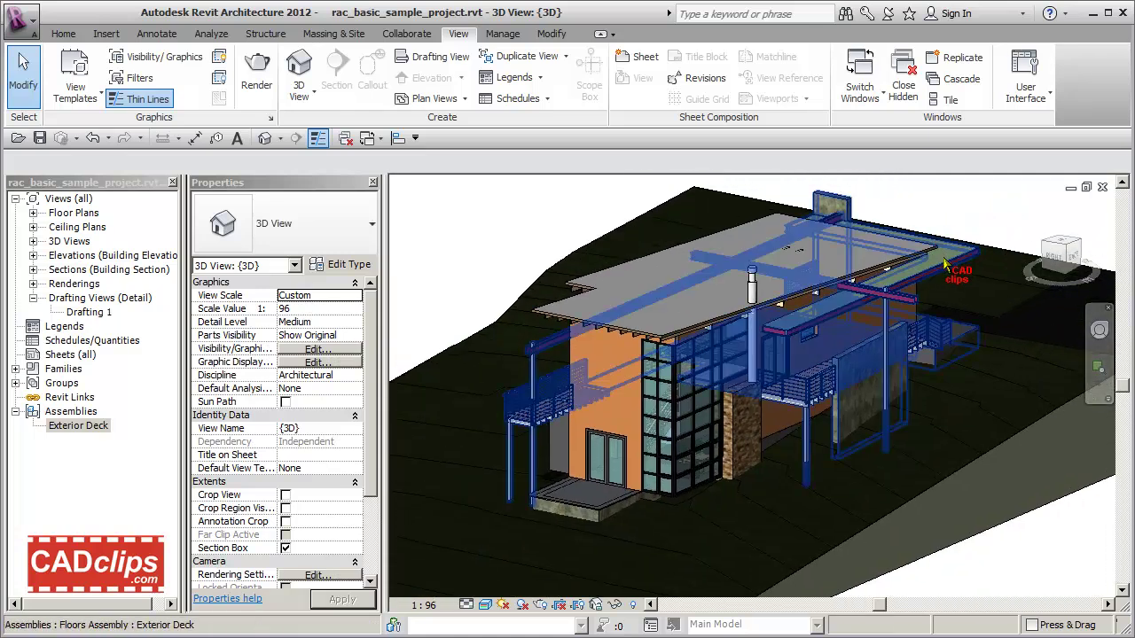
# Step: Open the Exterior Deck assembly for adding members, finish without adding any element, and clear the selection
pyautogui.click(965, 241)
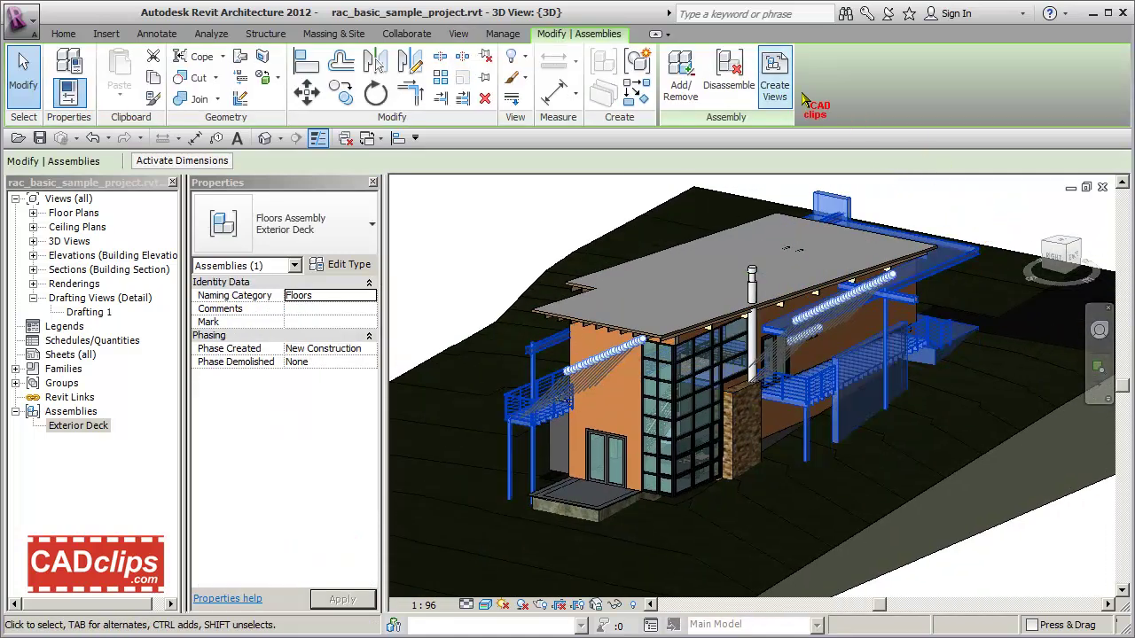
pyautogui.click(680, 78)
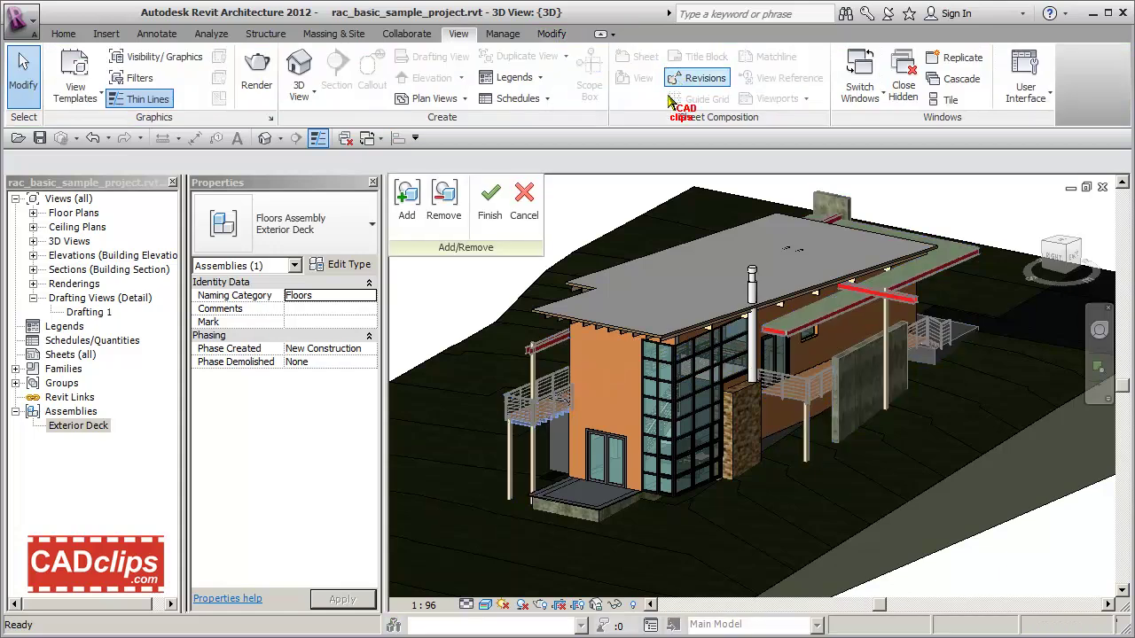
pyautogui.click(406, 199)
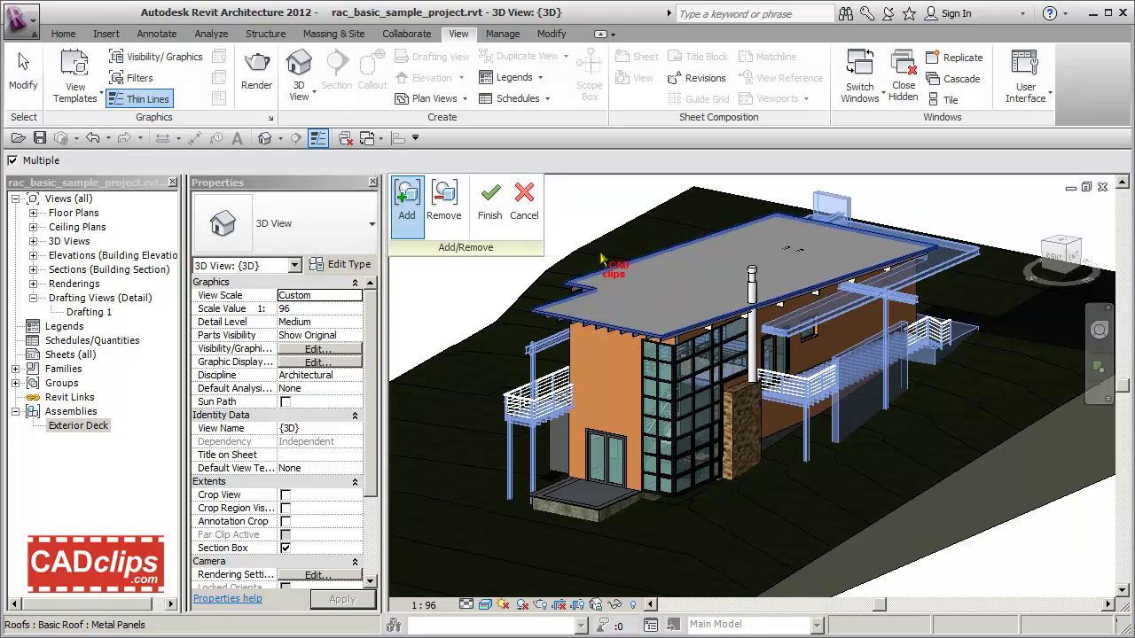
pyautogui.click(489, 213)
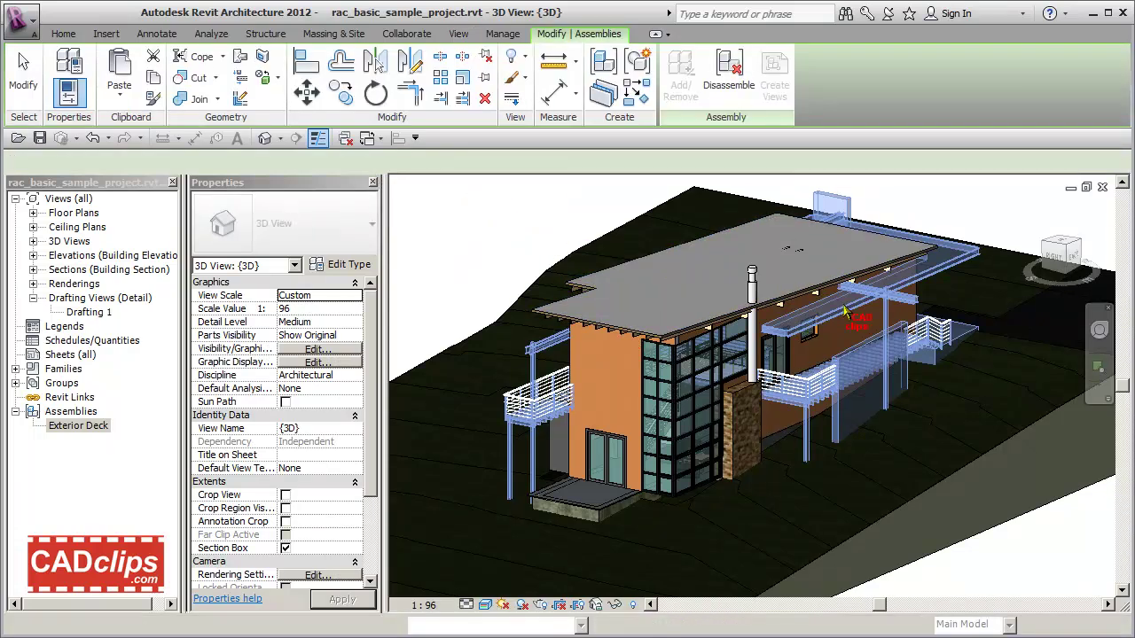
pyautogui.click(949, 204)
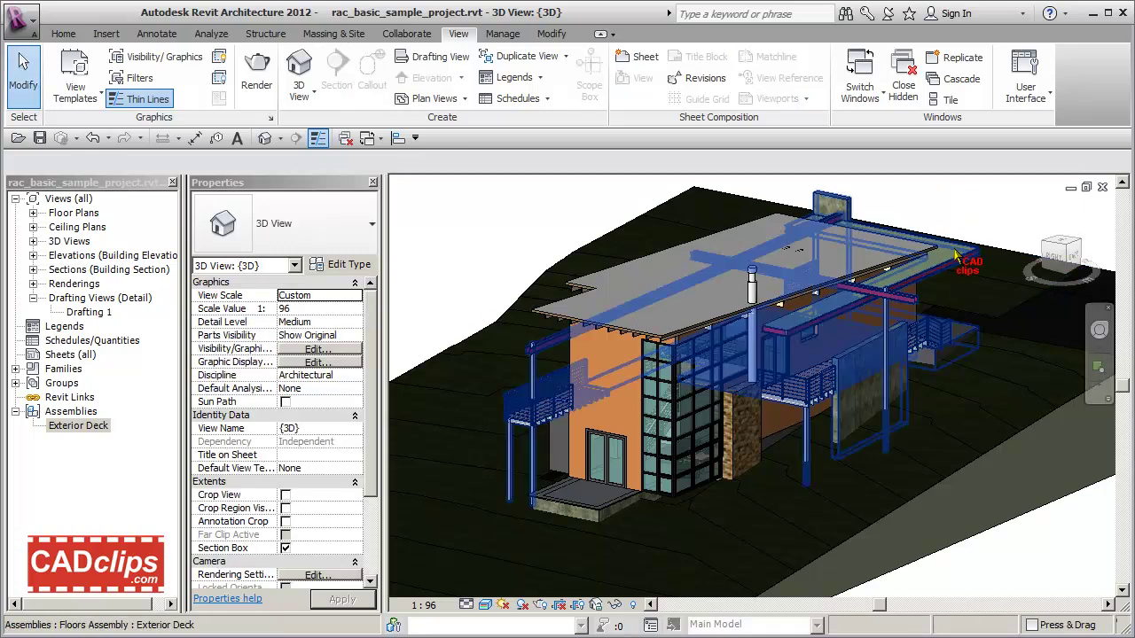
# Step: Start creating views for the Exterior Deck assembly with all view types enabled, including Part List, Material Takeoff and Sheet
pyautogui.click(955, 260)
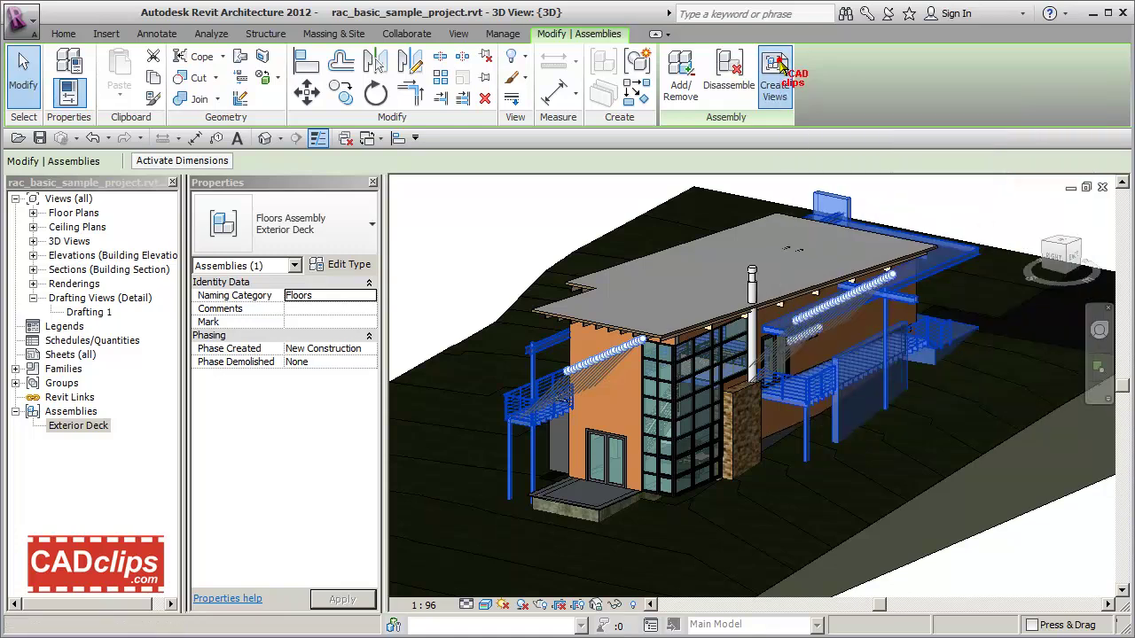
pyautogui.click(774, 69)
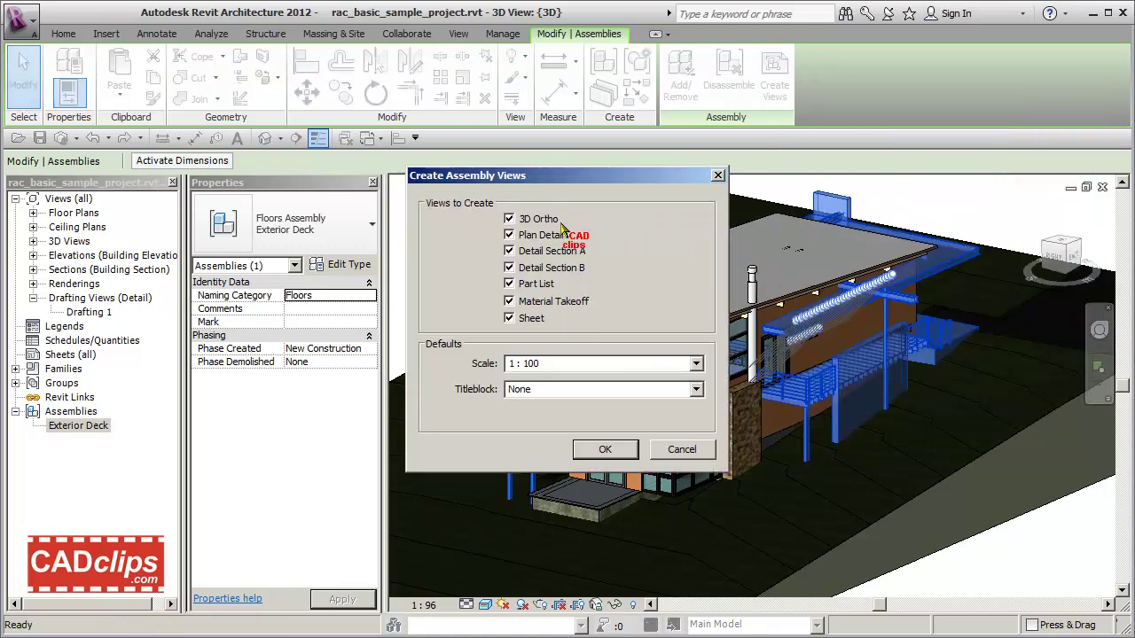
pyautogui.click(509, 318)
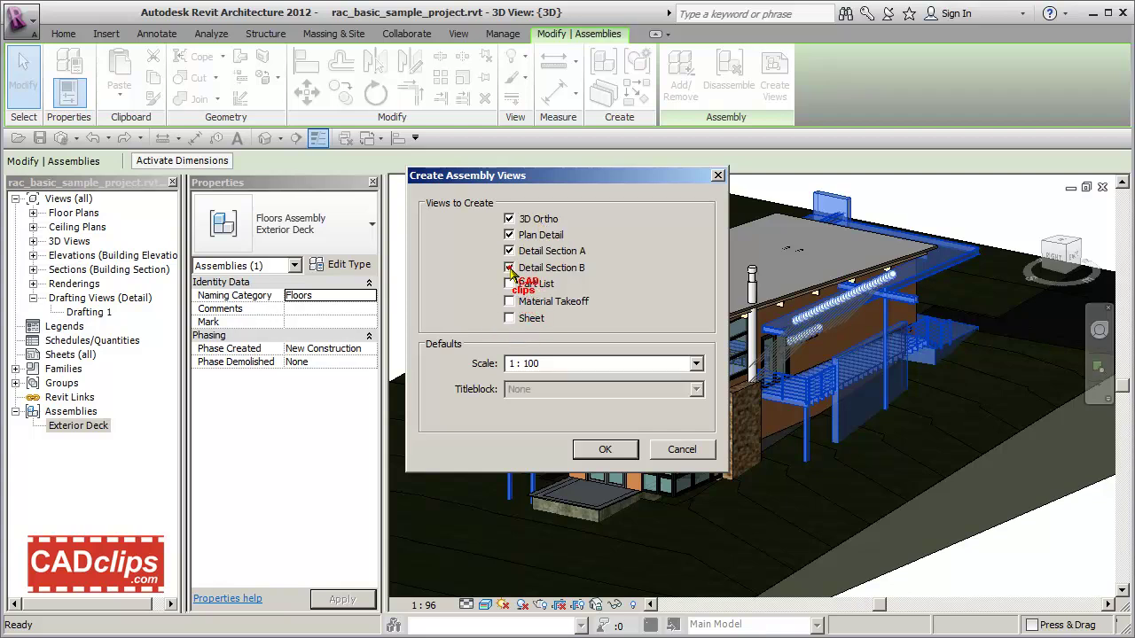
pyautogui.click(509, 284)
pyautogui.click(509, 301)
pyautogui.click(509, 317)
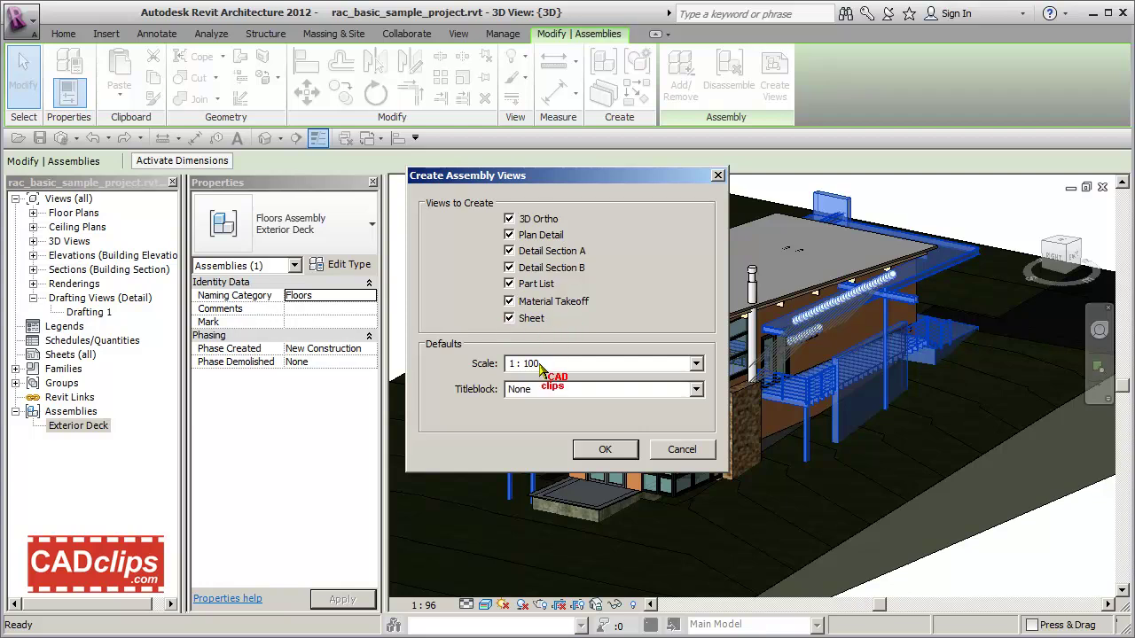
pyautogui.click(509, 317)
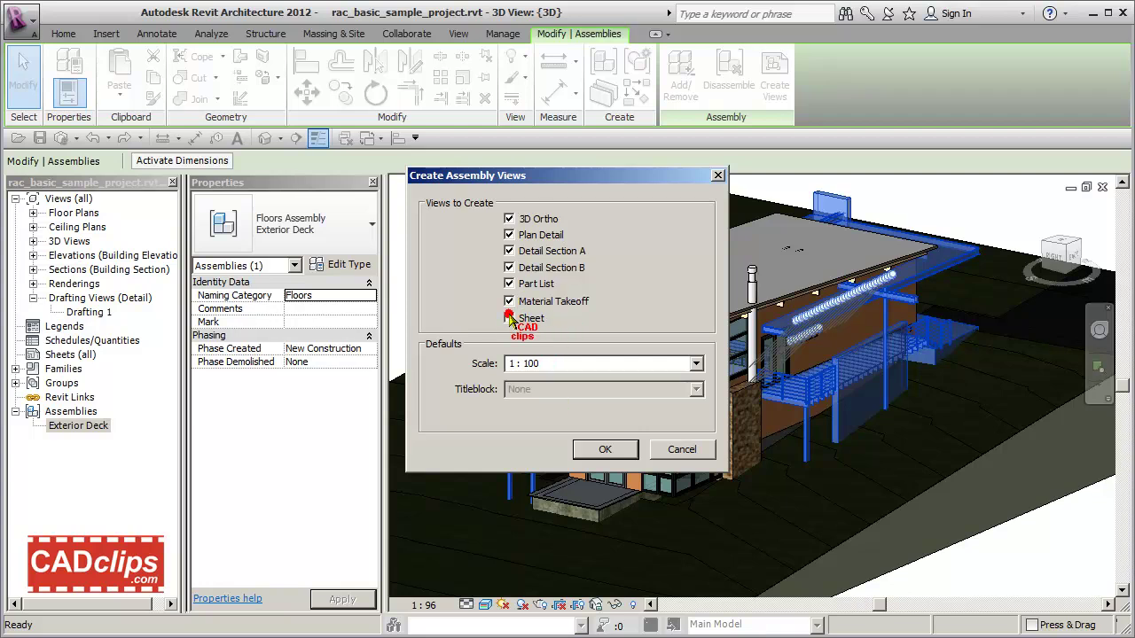
pyautogui.click(509, 317)
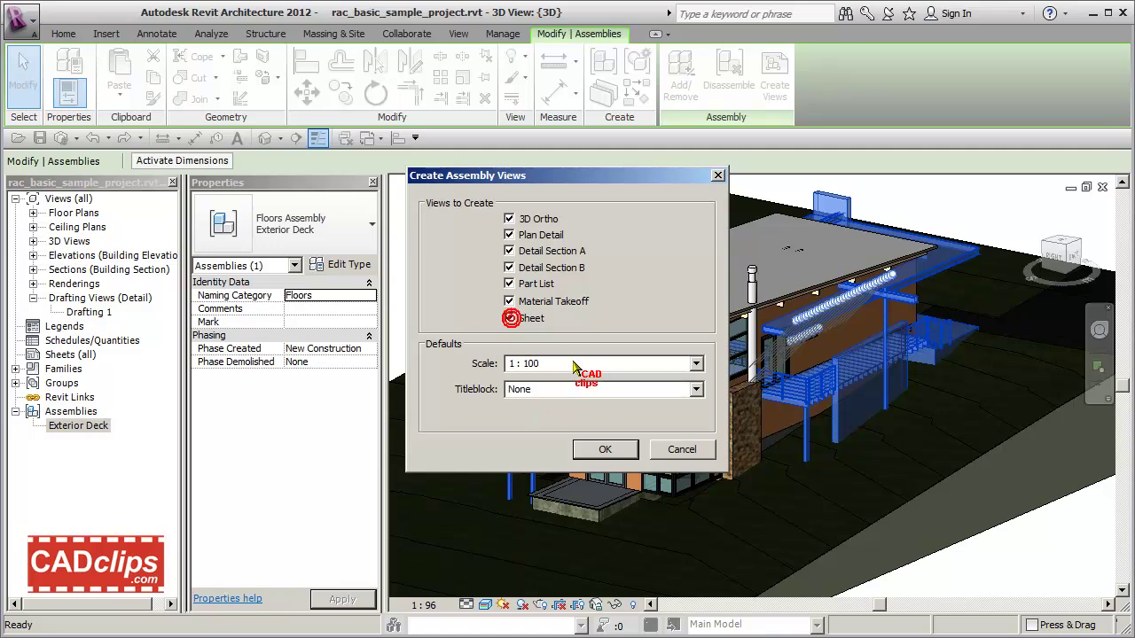
# Step: Load DG-TITLE-BLOCK-D.rfa from the REVIT folder as the titleblock for the assembly sheet
pyautogui.click(697, 392)
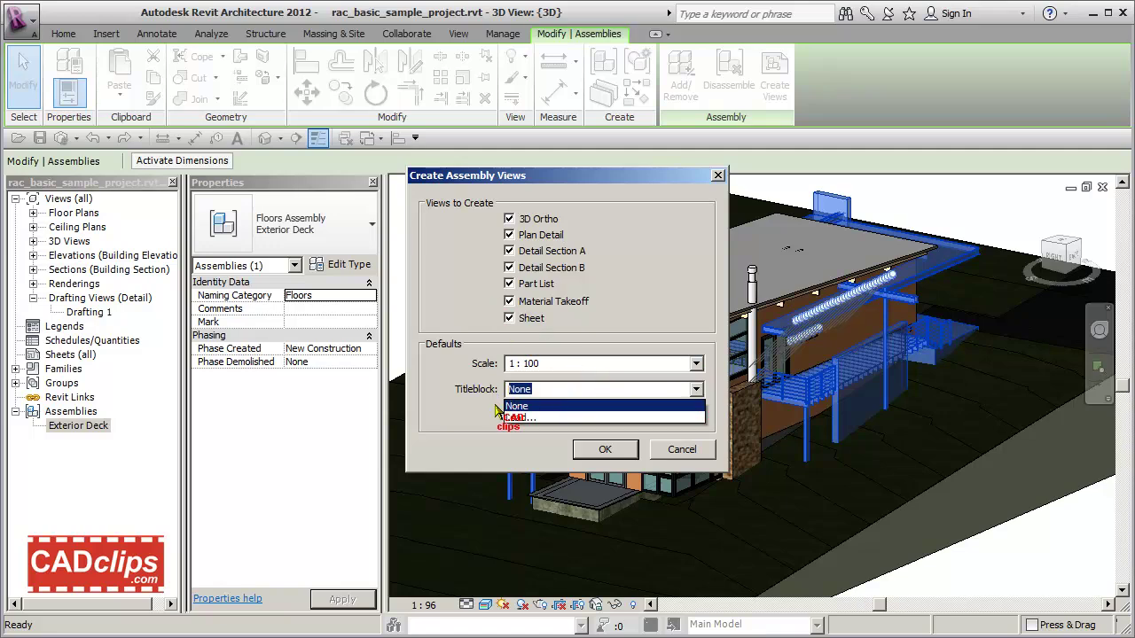
pyautogui.click(529, 422)
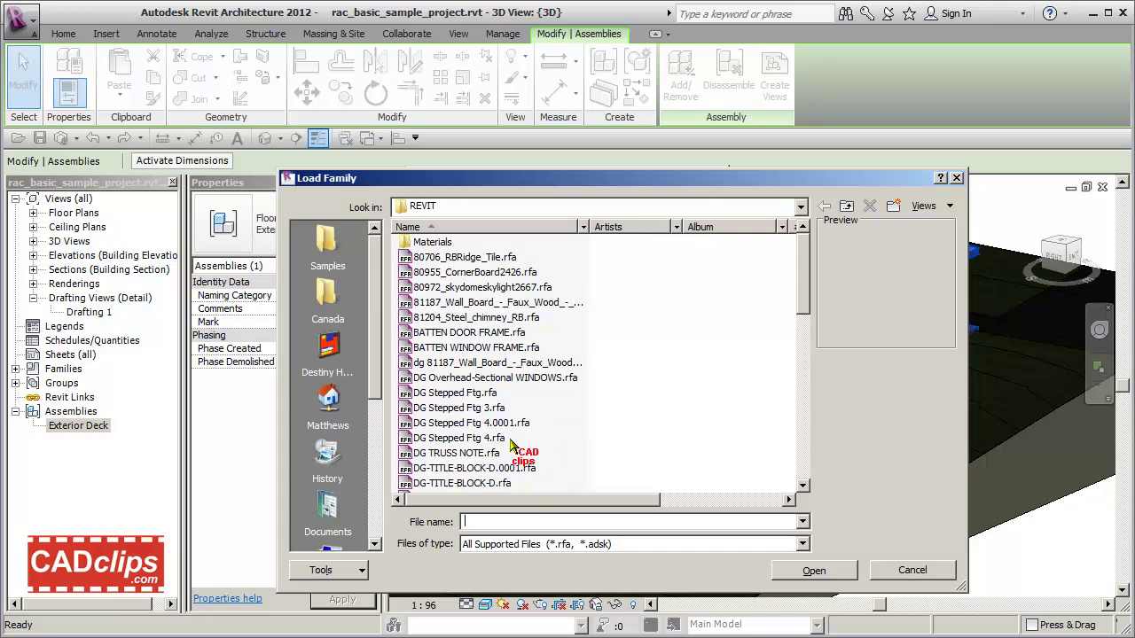
pyautogui.click(495, 484)
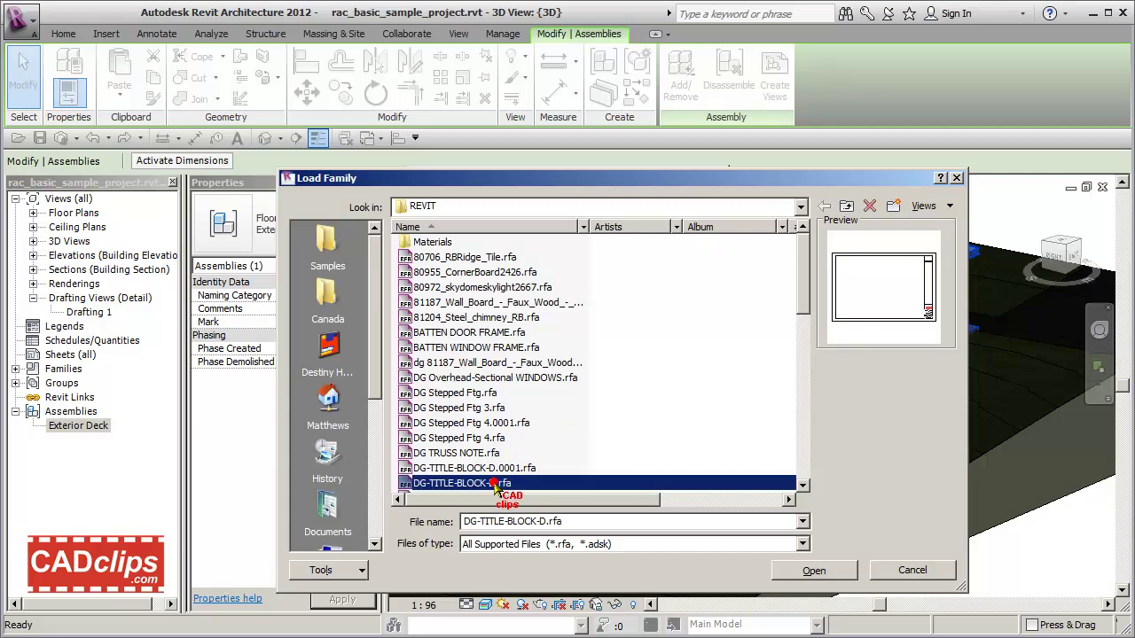
pyautogui.click(812, 570)
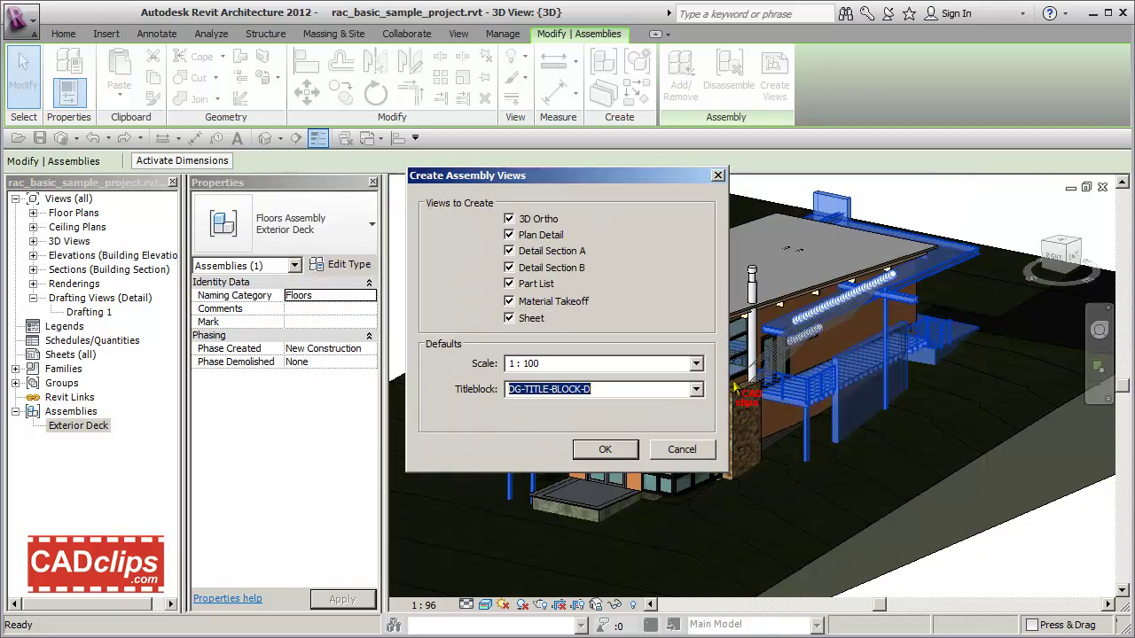
# Step: Review the available scales, keep 1 : 100, and create the assembly views
pyautogui.moveTo(637, 181); pyautogui.dragTo(656, 184)
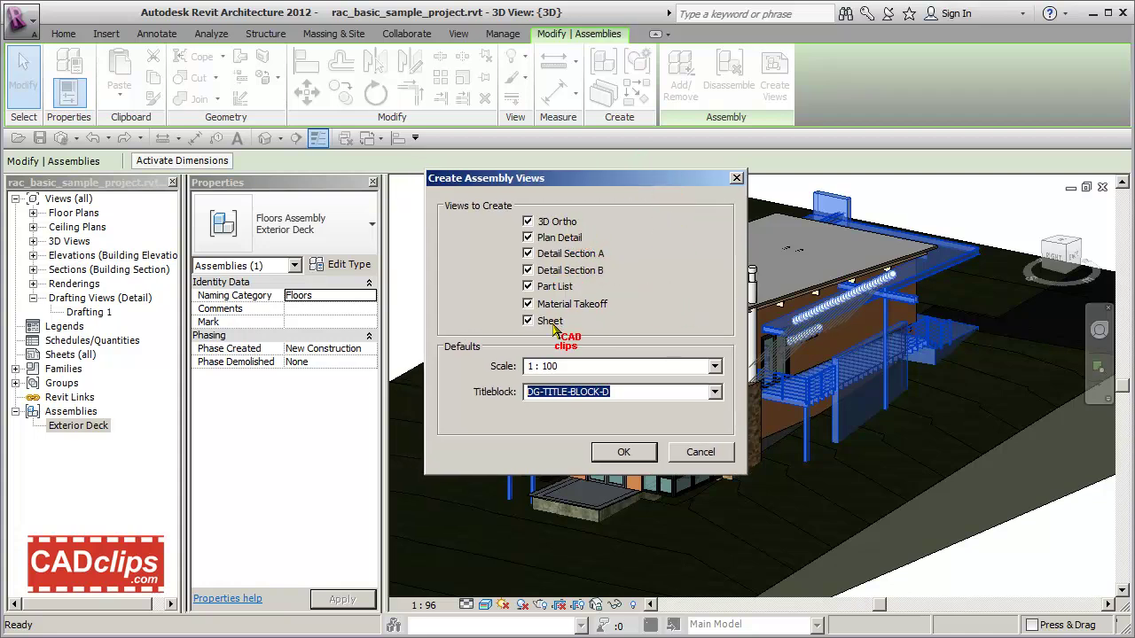
pyautogui.click(714, 366)
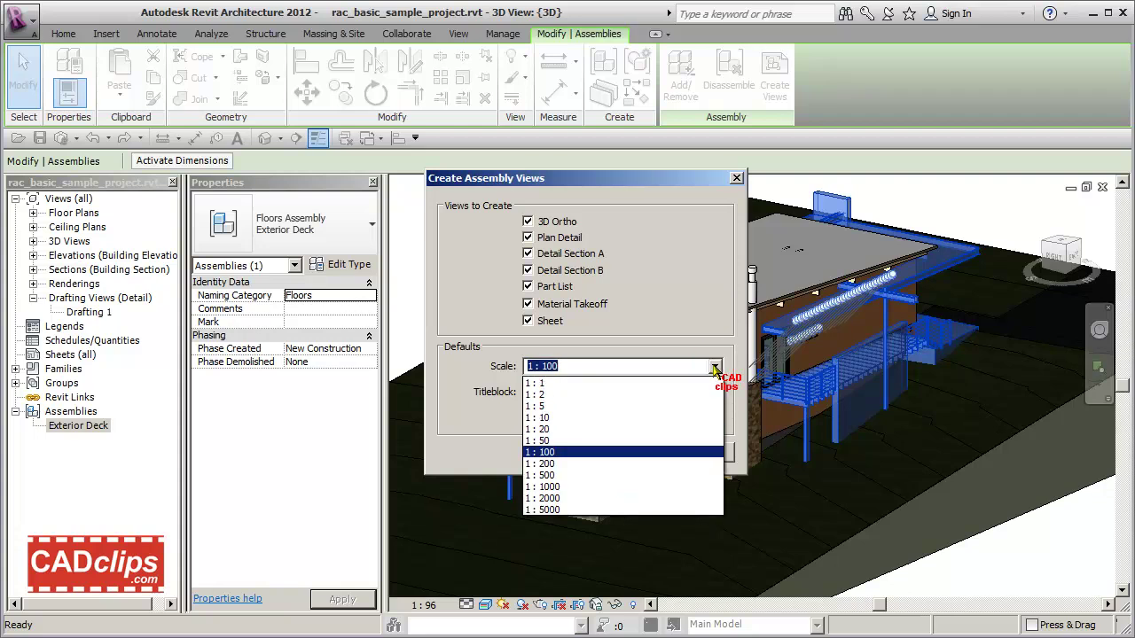
pyautogui.click(715, 366)
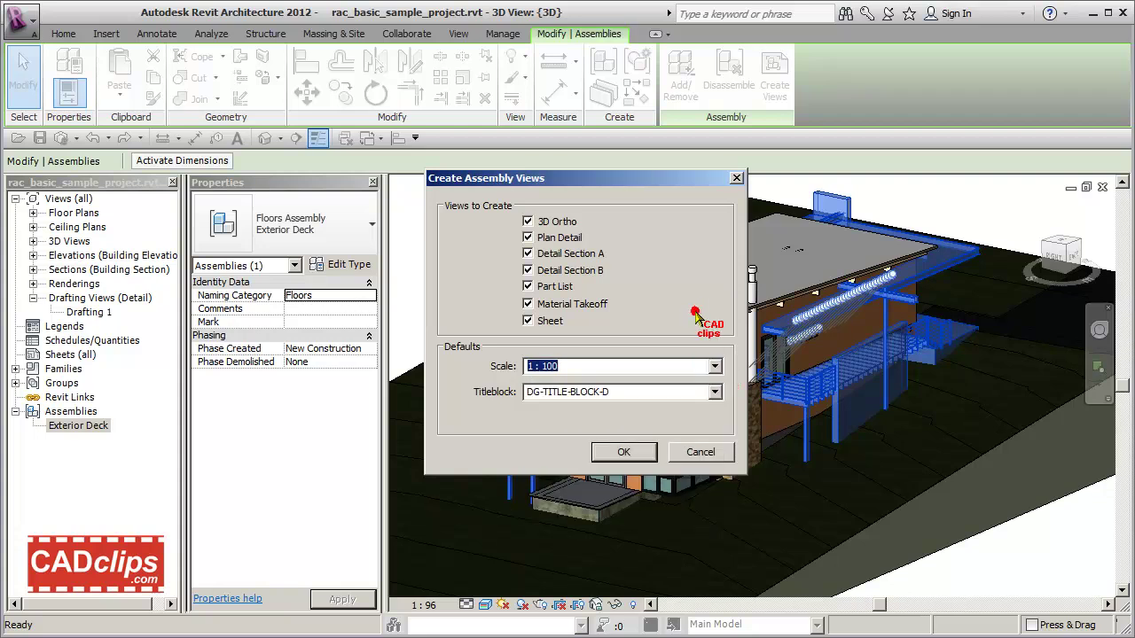
pyautogui.click(635, 456)
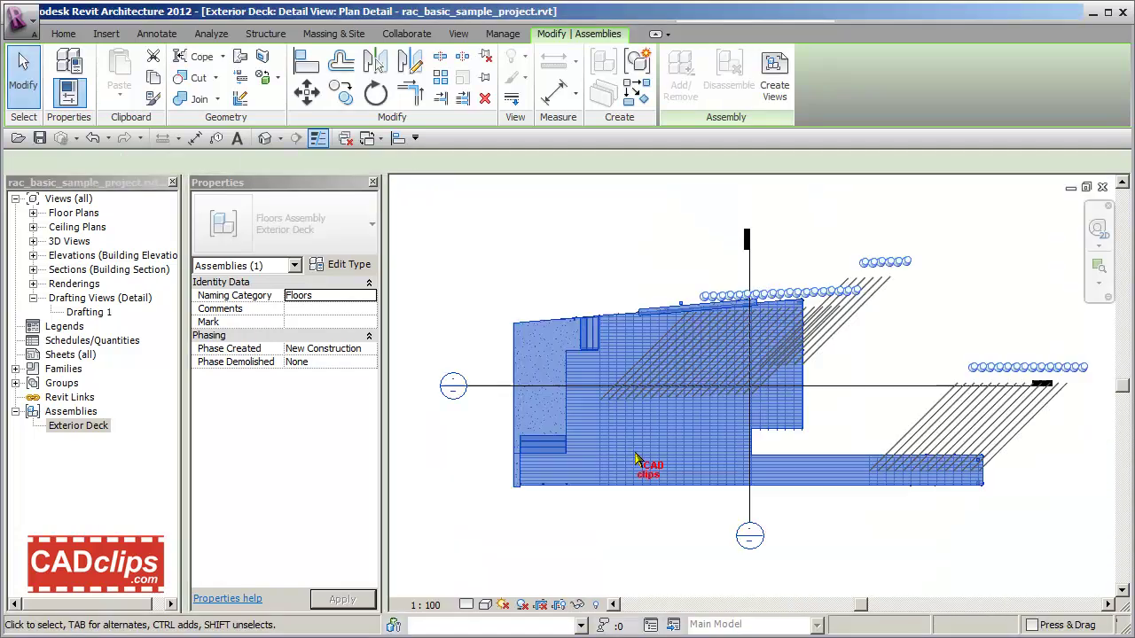
# Step: Open the Exterior Deck assembly's 3D Ortho view and examine the isolated deck by selecting and deselecting it
pyautogui.click(33, 425)
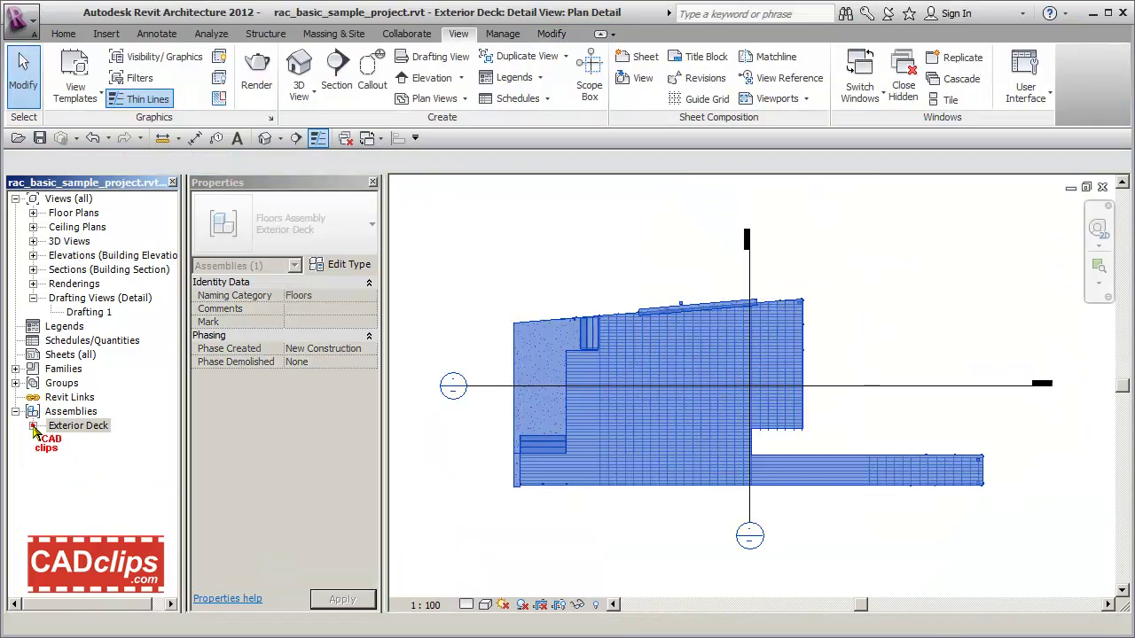
pyautogui.doubleClick(107, 440)
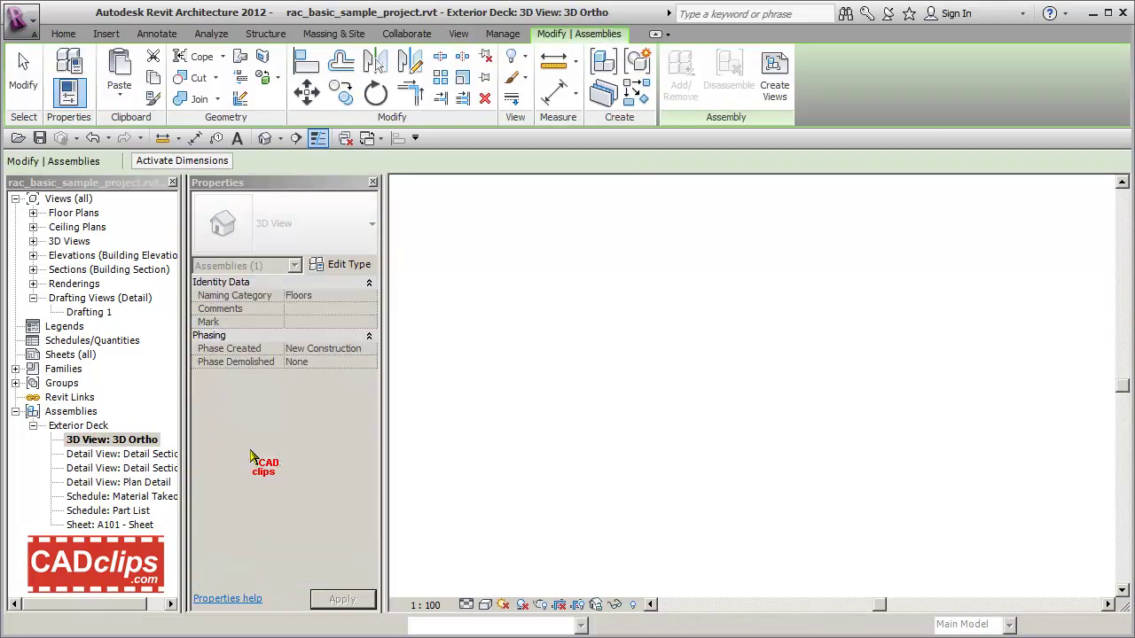
pyautogui.keyDown('shift'); pyautogui.moveTo(636, 485); pyautogui.dragTo(603, 481, button='middle'); pyautogui.keyUp('shift')
pyautogui.click(603, 479)
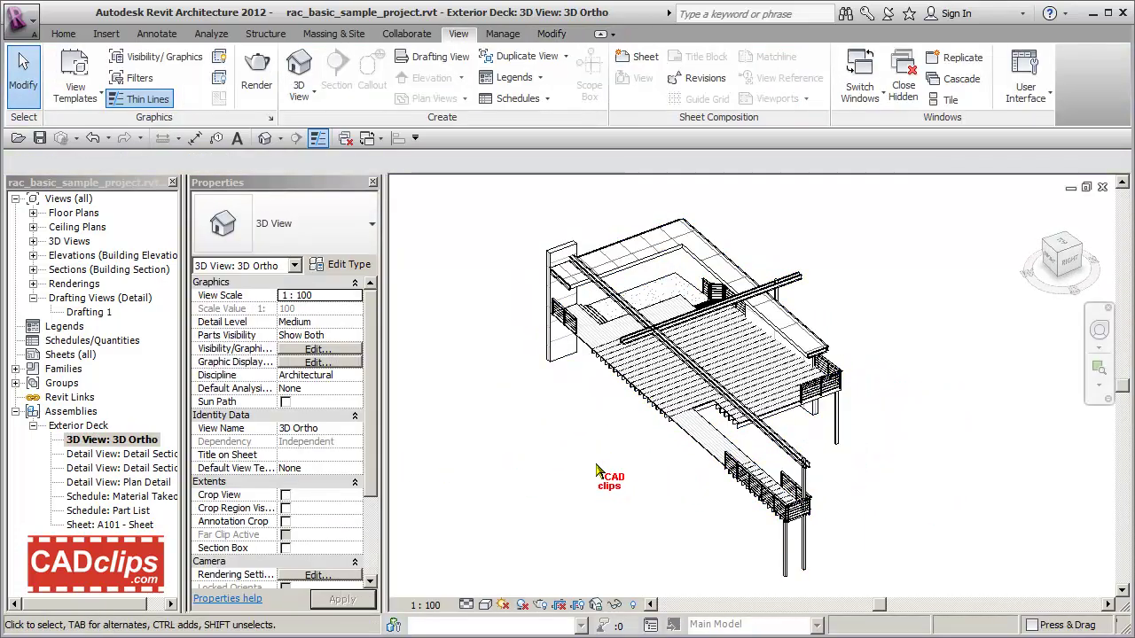
pyautogui.click(578, 376)
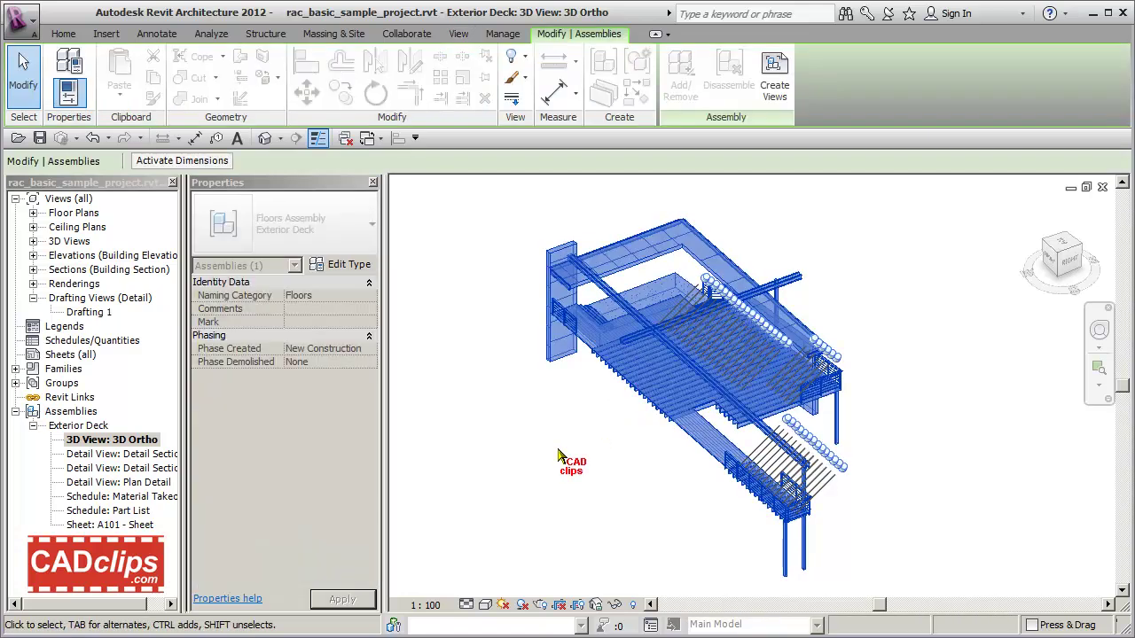
pyautogui.click(558, 454)
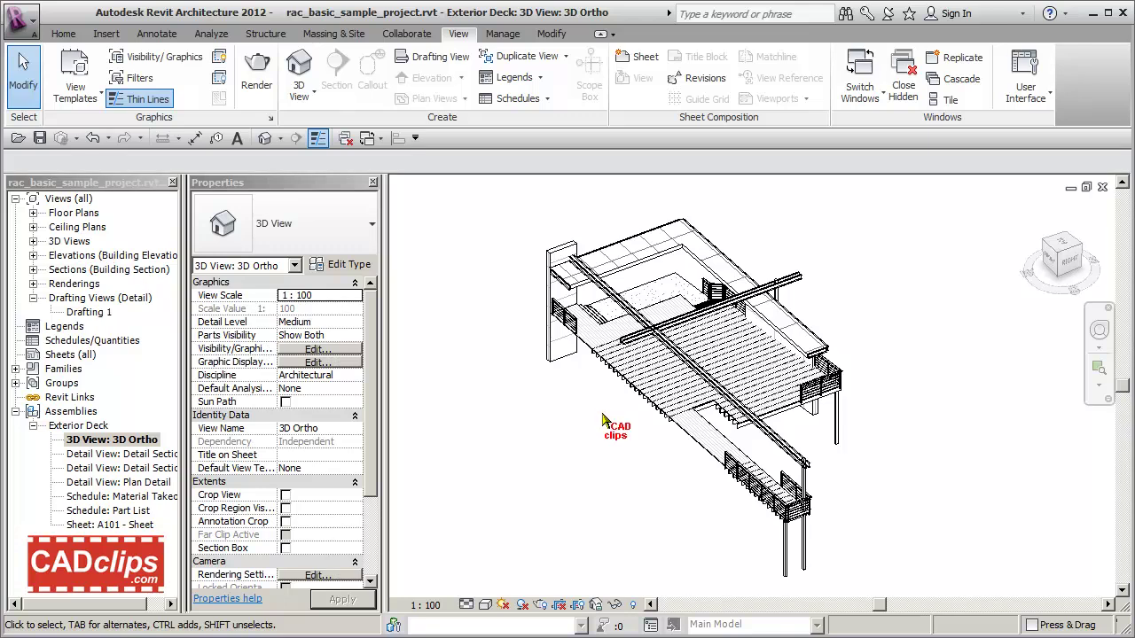
# Step: Open the assembly's Detail Section A view and set its scale to 1 : 50 and its detail level to Fine
pyautogui.doubleClick(142, 456)
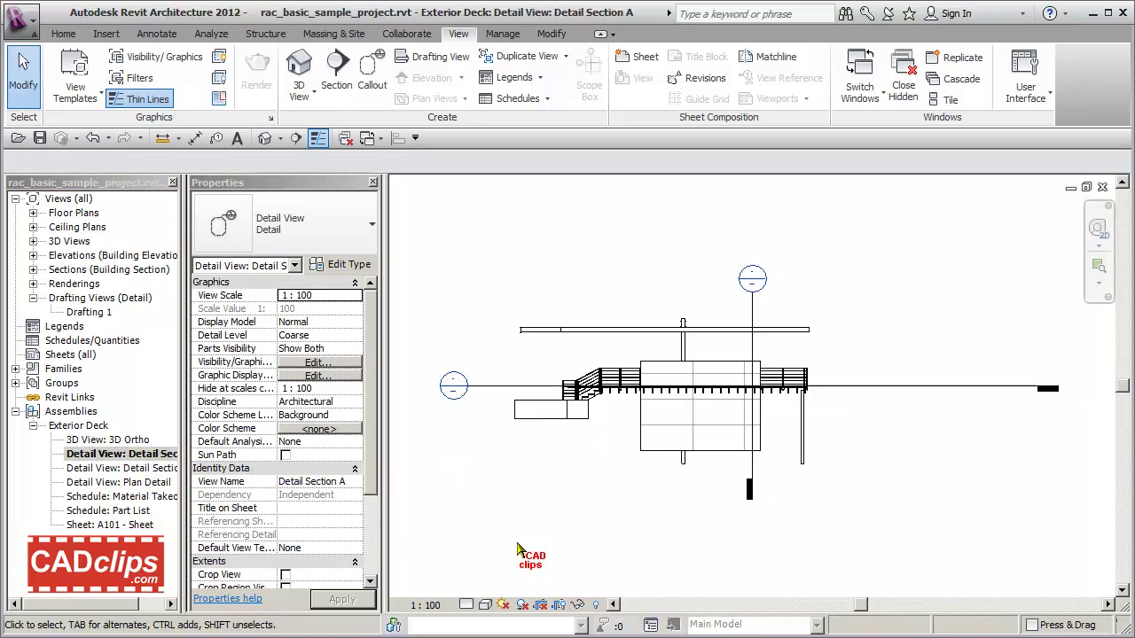
pyautogui.click(425, 605)
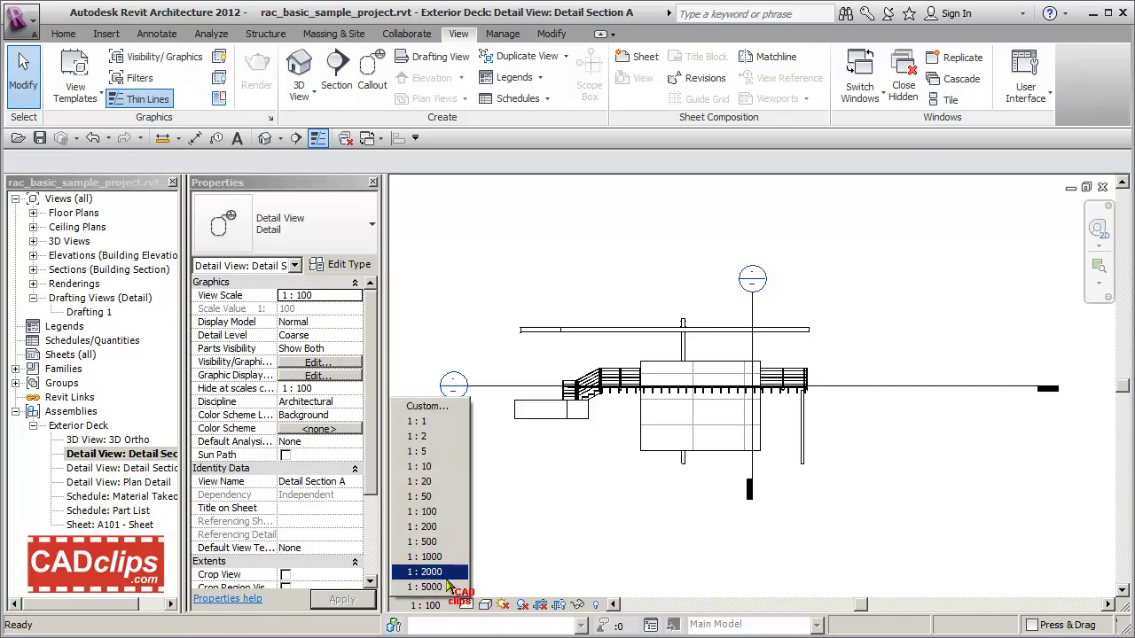
pyautogui.click(426, 496)
pyautogui.click(468, 605)
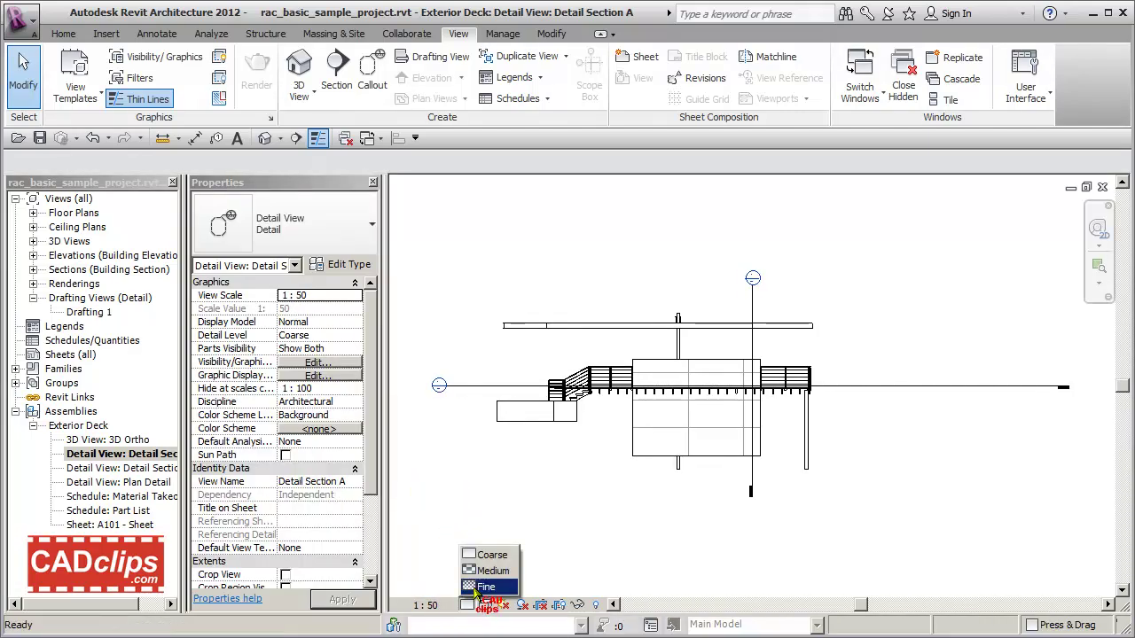
pyautogui.click(486, 587)
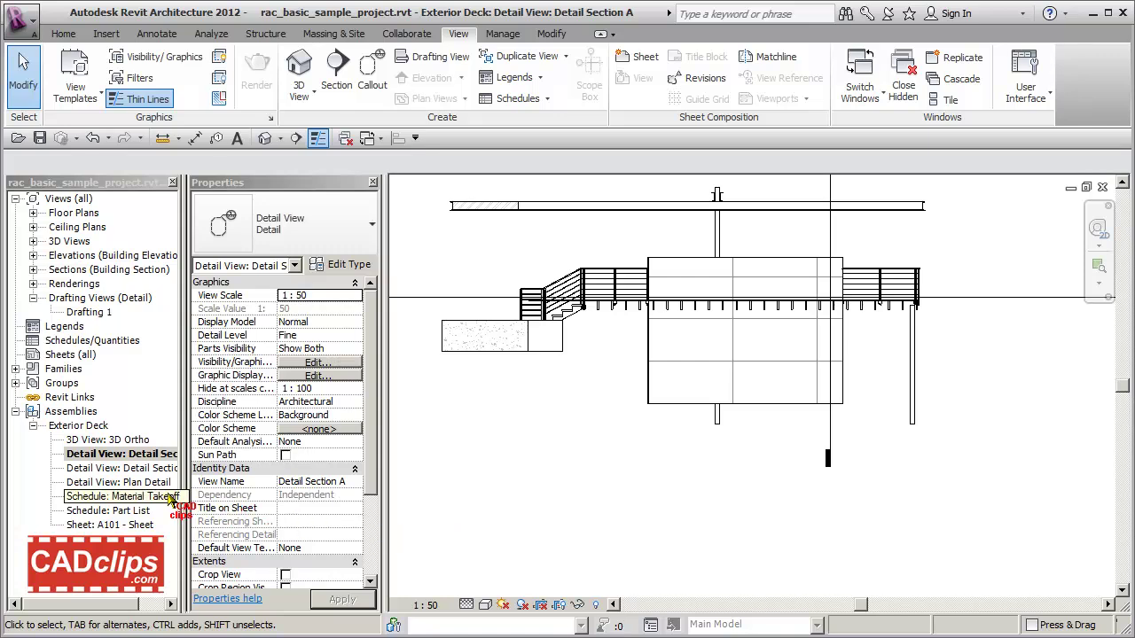
# Step: Open the assembly's Material Takeoff schedule, widen its name and volume columns, and review the listed materials
pyautogui.doubleClick(124, 497)
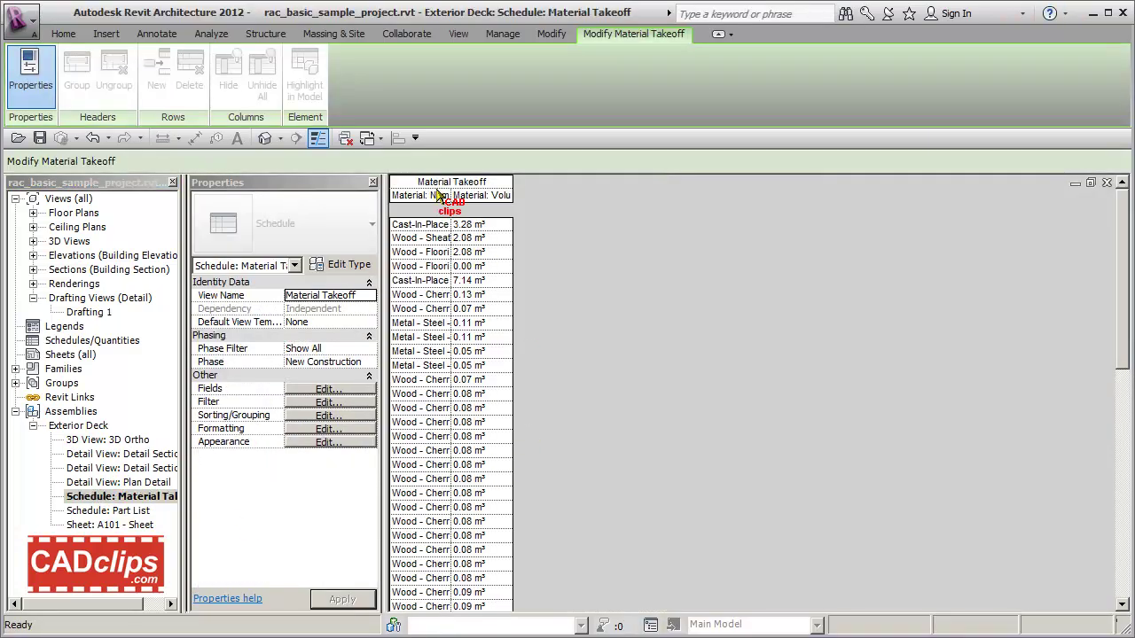
pyautogui.moveTo(454, 197); pyautogui.dragTo(671, 212)
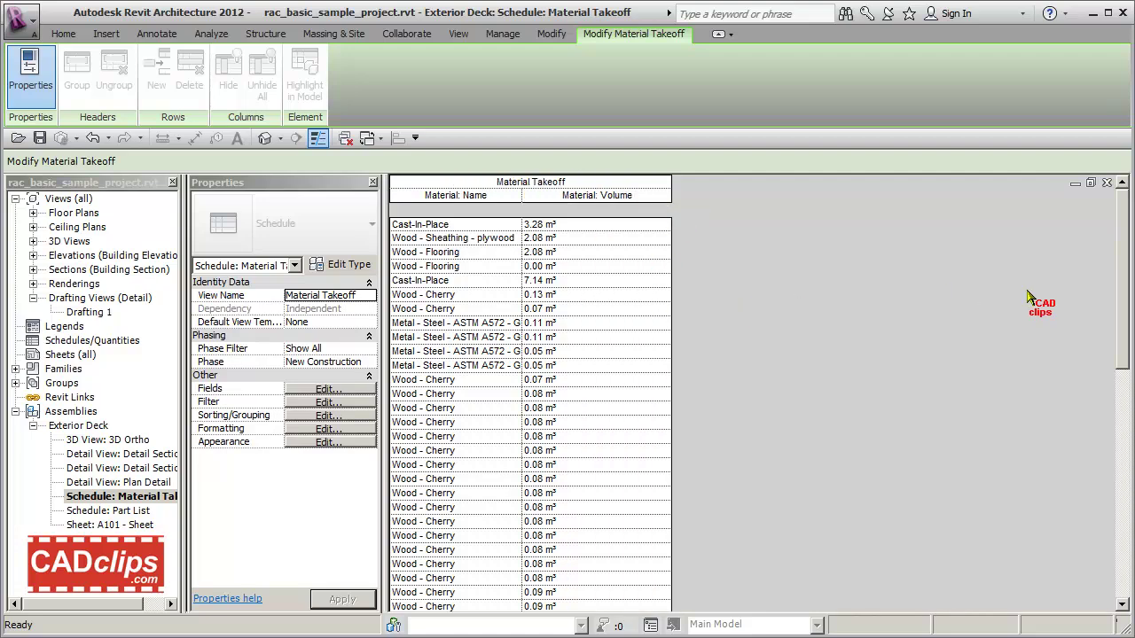
pyautogui.moveTo(1120, 275); pyautogui.dragTo(1120, 446)
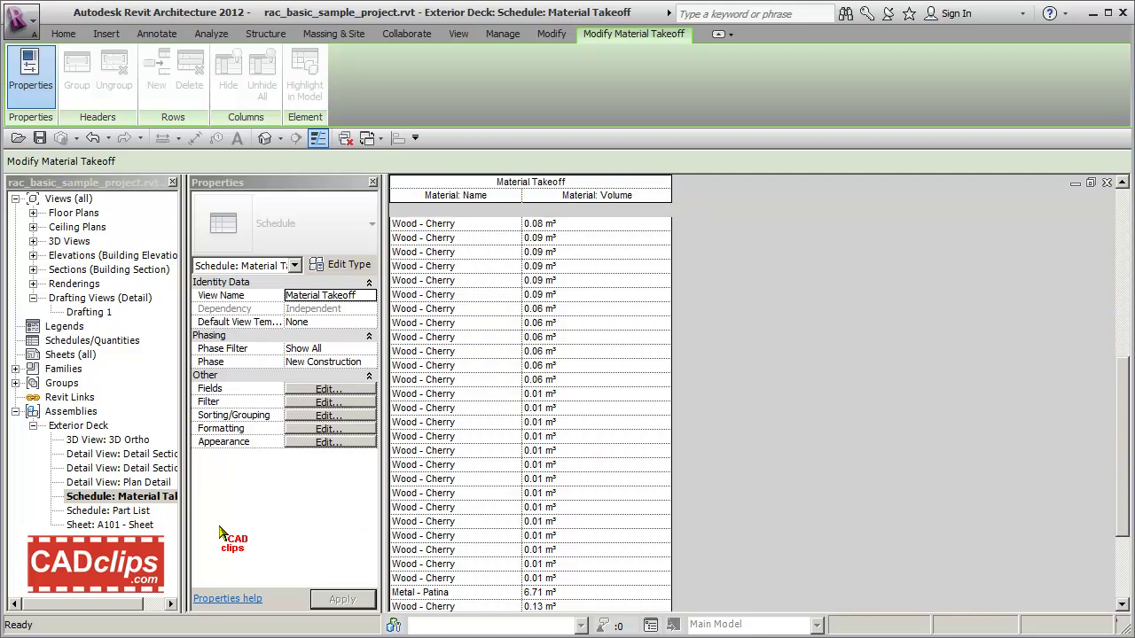
# Step: Open the assembly's Part List schedule, widen its Category and Family and Type columns, and review the listed parts
pyautogui.doubleClick(98, 512)
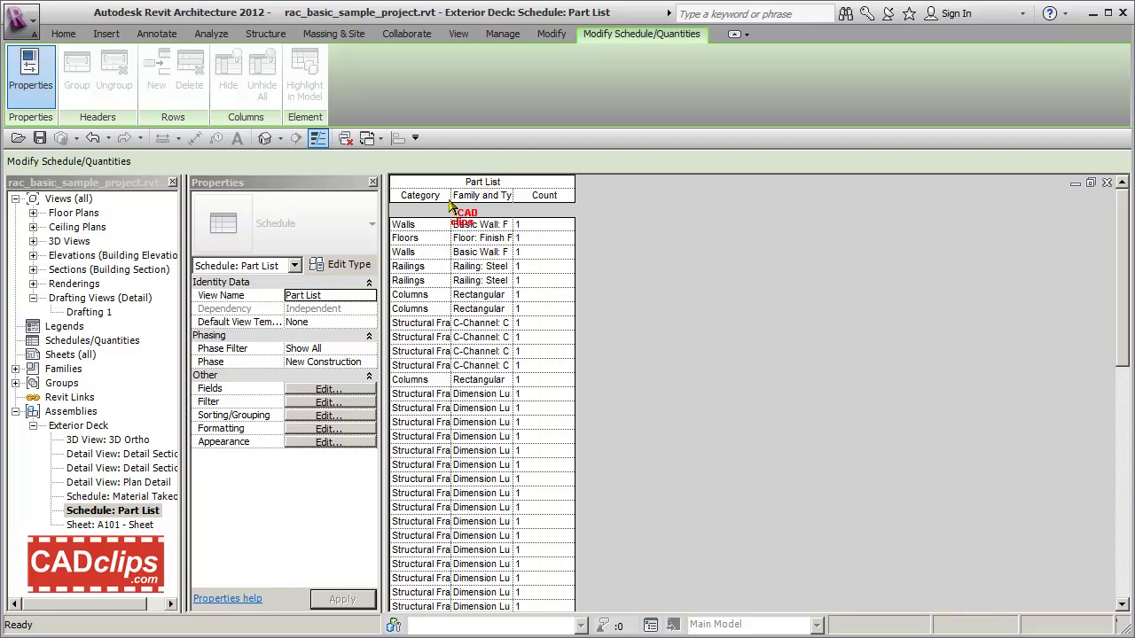
pyautogui.moveTo(449, 206); pyautogui.dragTo(624, 208)
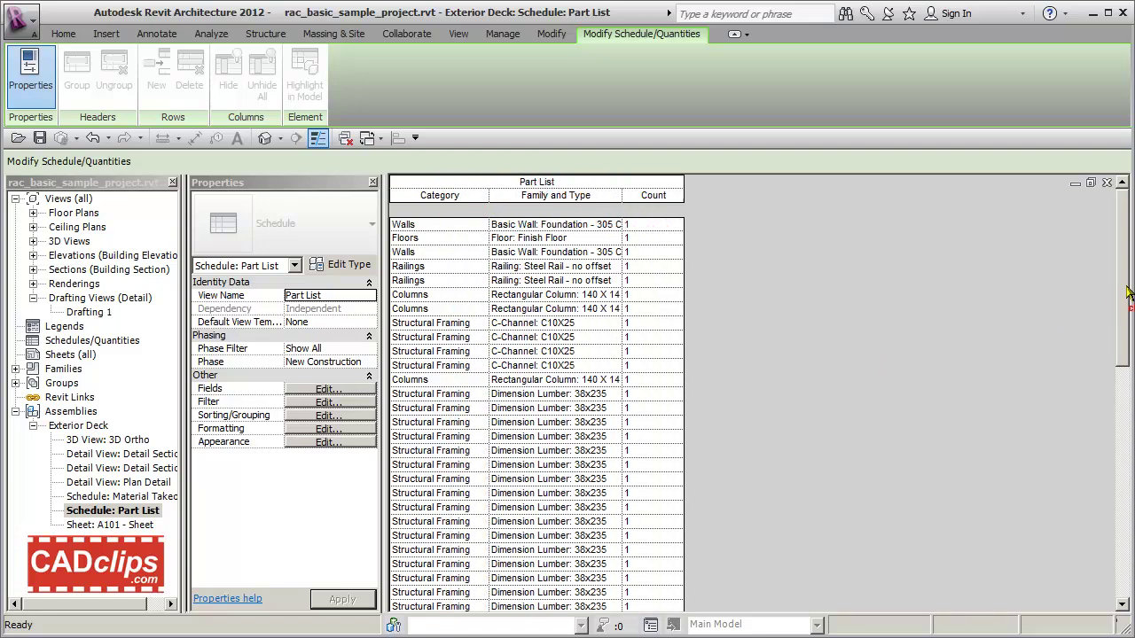
pyautogui.scroll(-3, 1126, 288)
# Step: Open the assembly's sheet A101 and place the 3D Ortho view in the sheet's upper-left area
pyautogui.doubleClick(120, 525)
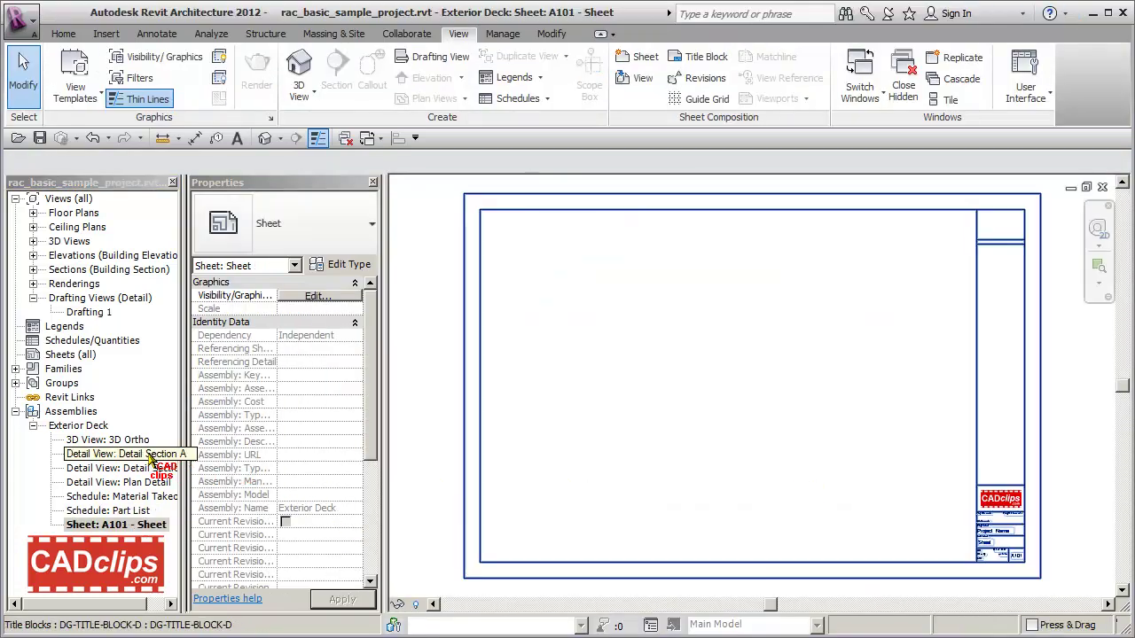
pyautogui.click(139, 440)
pyautogui.moveTo(508, 364); pyautogui.dragTo(579, 335)
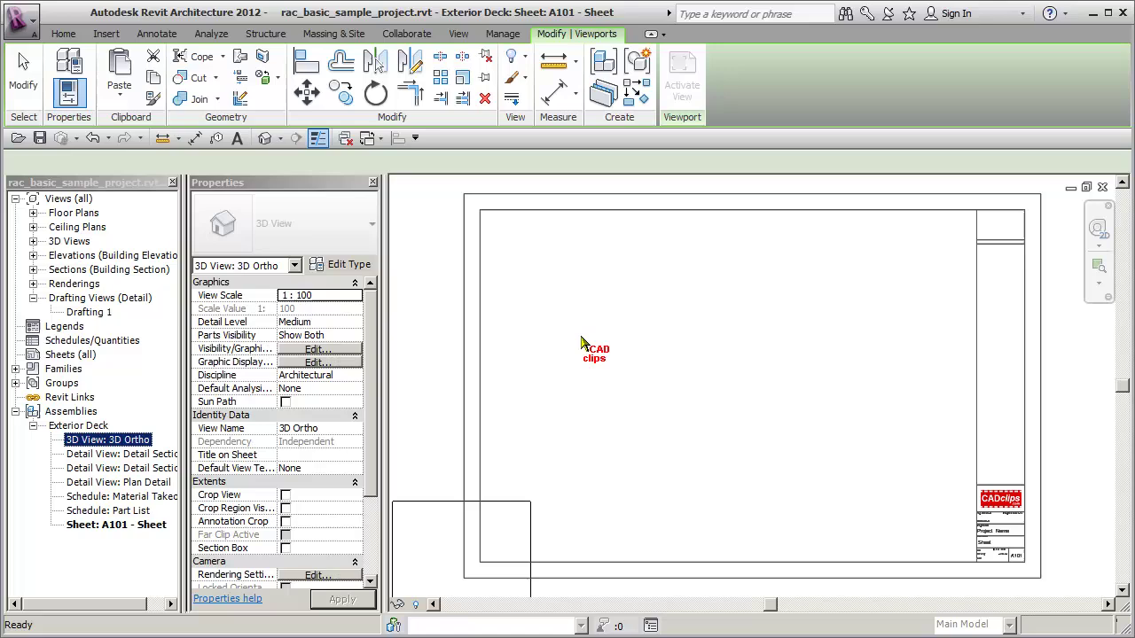
pyautogui.click(583, 288)
# Step: Place the Detail Section A view on sheet A101 below the 3D Ortho view
pyautogui.click(133, 454)
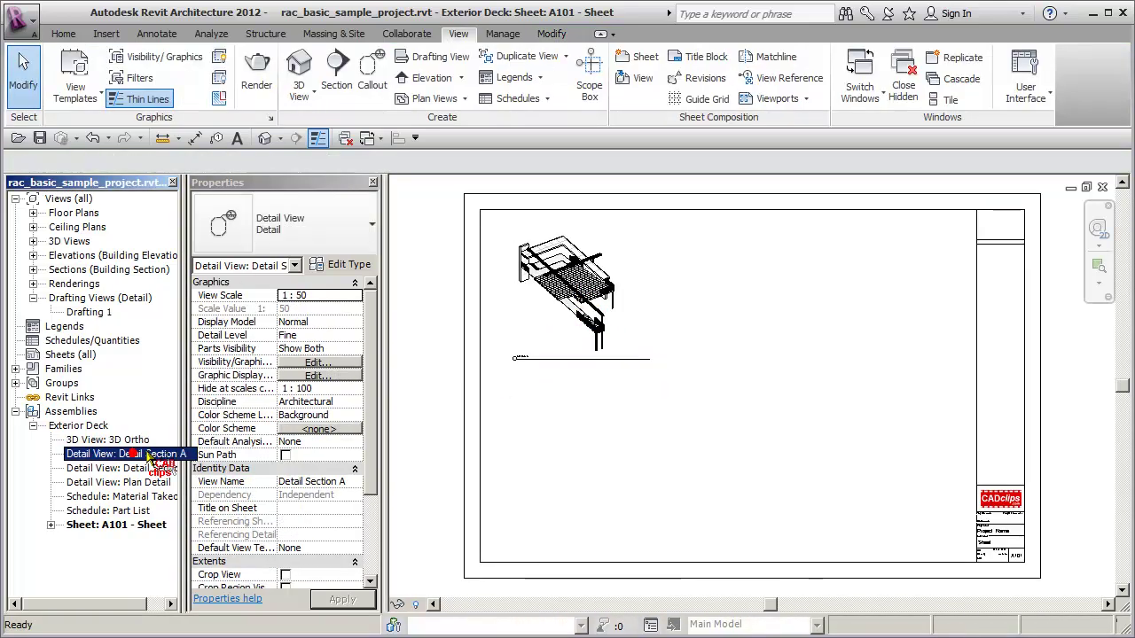
pyautogui.moveTo(133, 454); pyautogui.dragTo(751, 318)
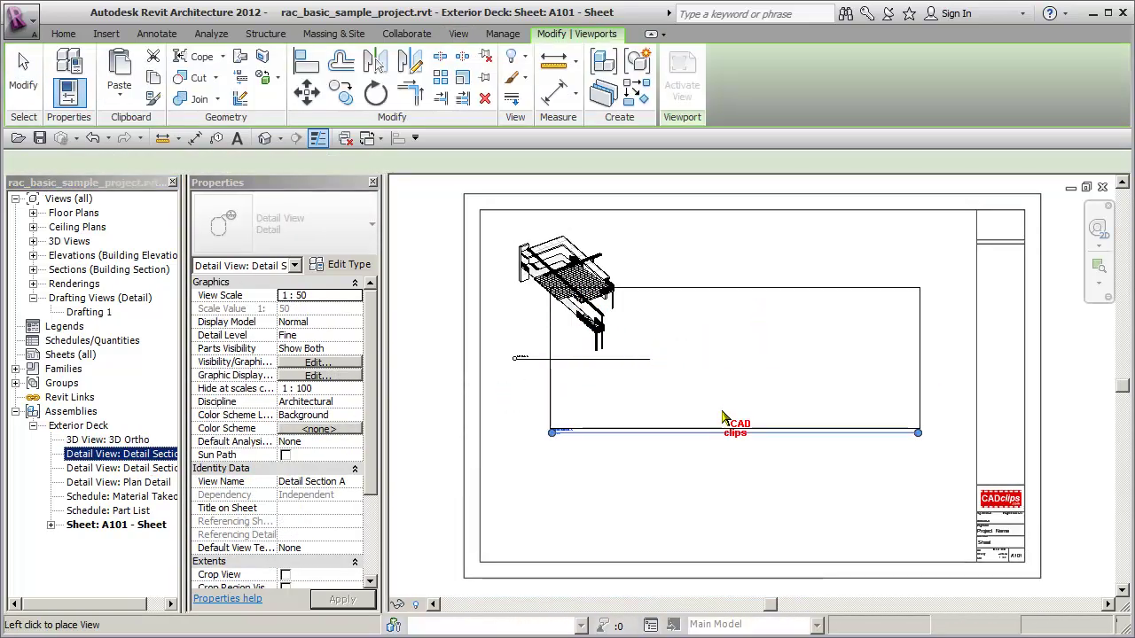
pyautogui.click(712, 479)
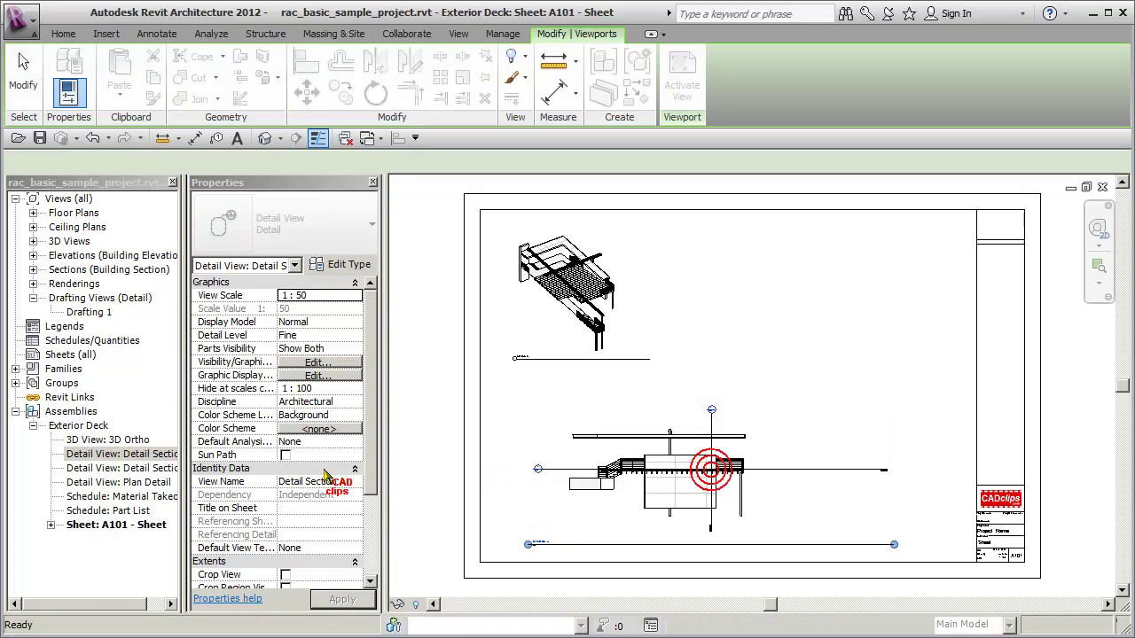
# Step: Try out the Material Takeoff schedule on the sheet, discard it, and place the Plan Detail view beside the 3D Ortho view
pyautogui.click(122, 497)
pyautogui.moveTo(122, 497); pyautogui.dragTo(727, 330)
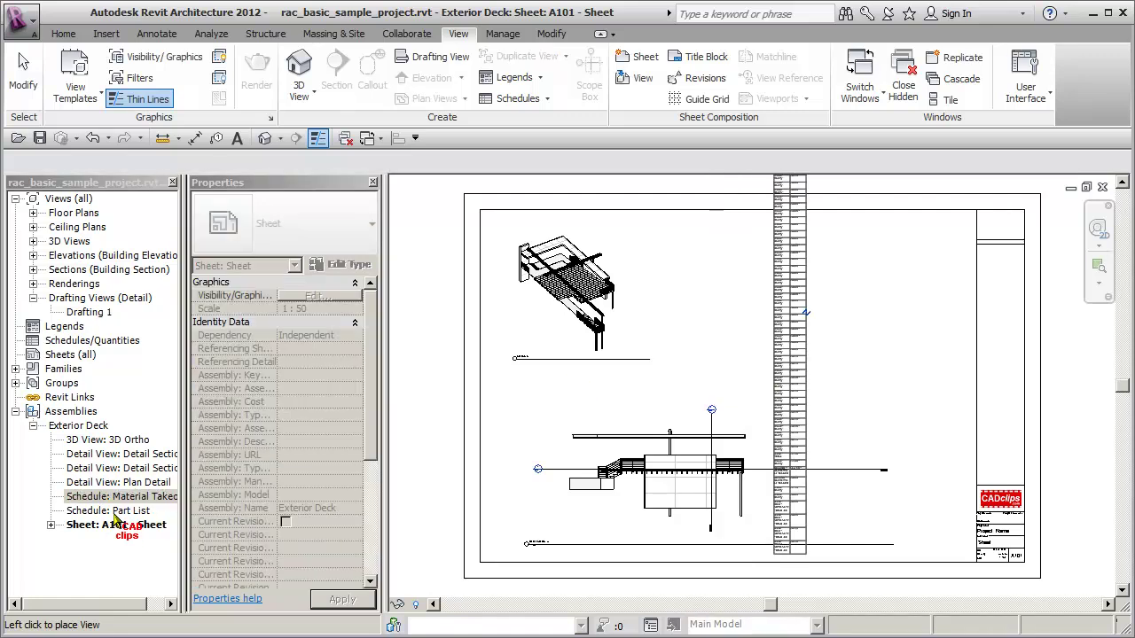
pyautogui.click(118, 482)
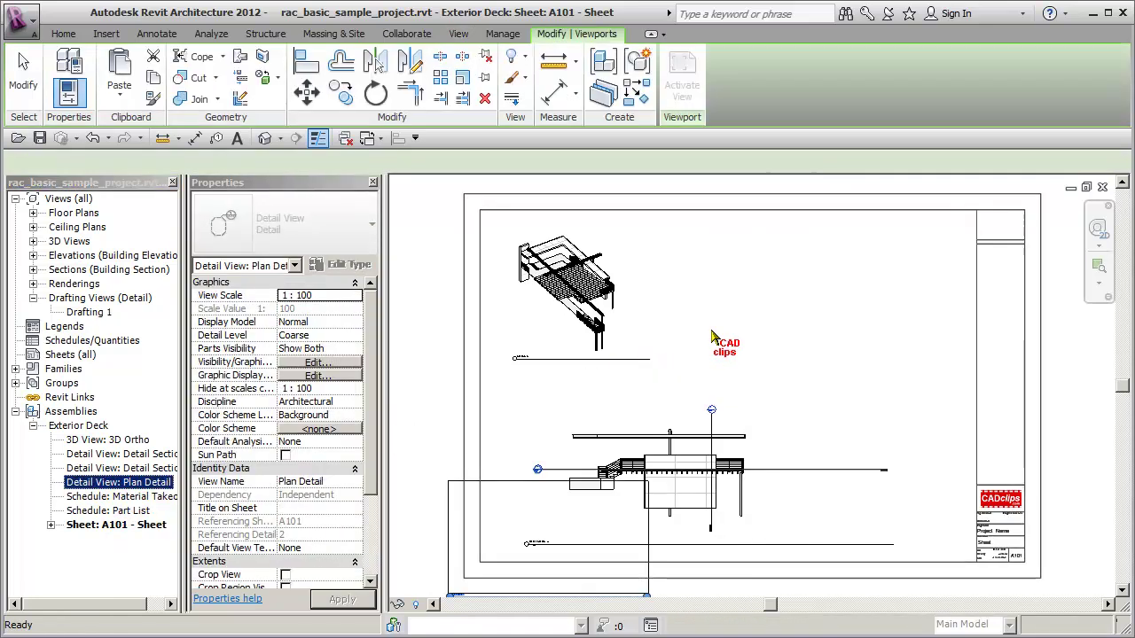
pyautogui.click(815, 306)
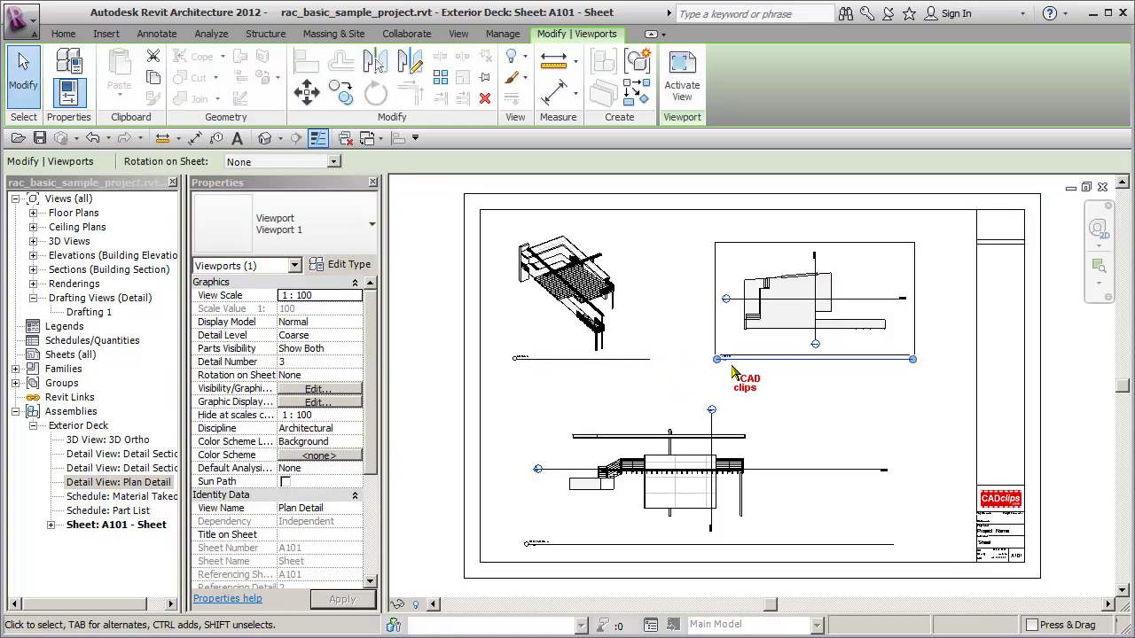
pyautogui.click(935, 435)
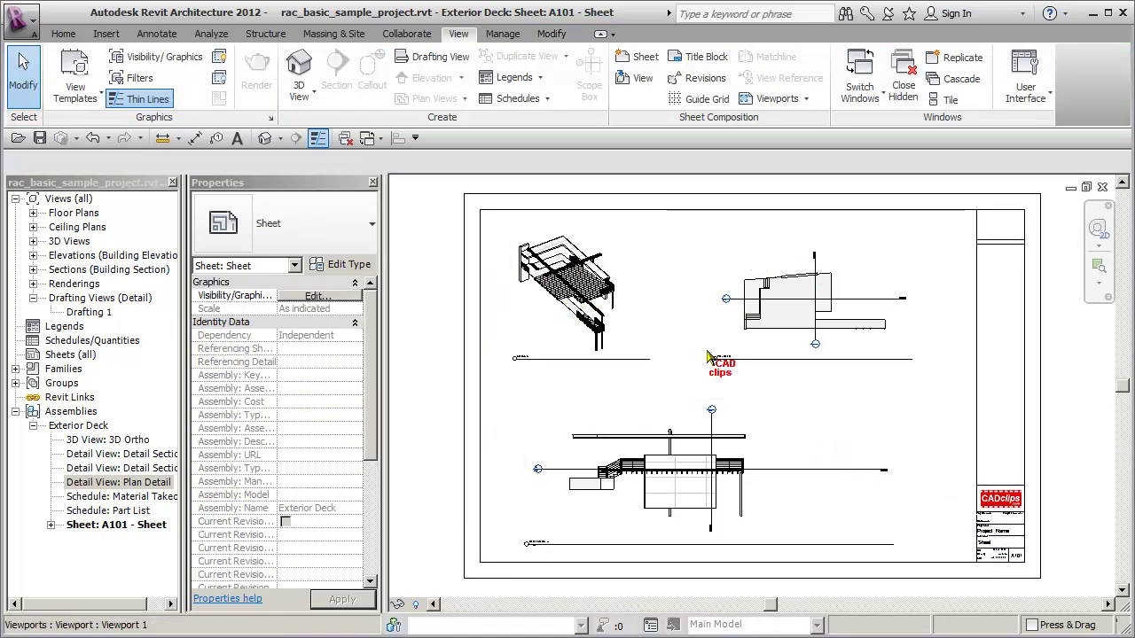
# Step: Select the Exterior Deck assembly in the project browser and expand its sheet A101 to review the placed views
pyautogui.click(33, 426)
pyautogui.click(34, 427)
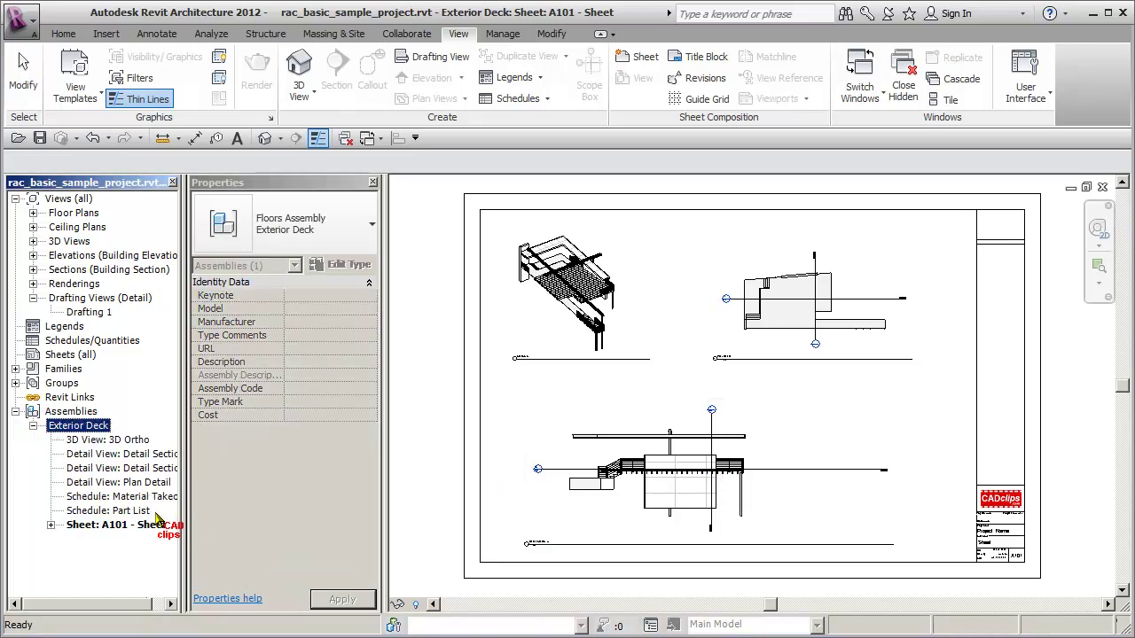
pyautogui.click(51, 525)
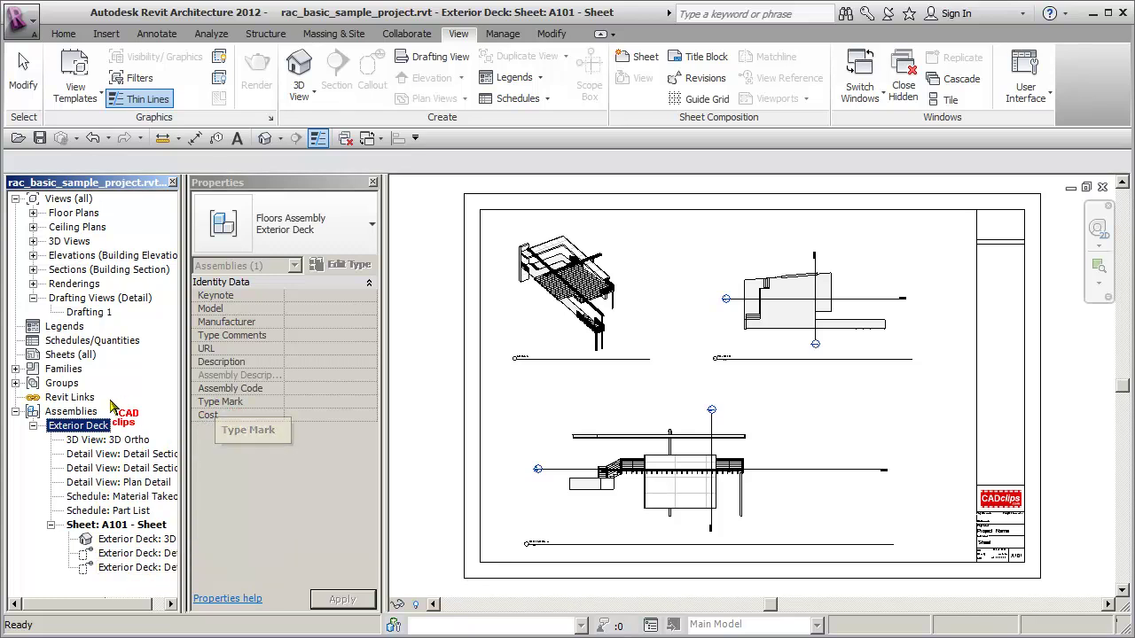
# Step: Open the assembly's 3D Ortho view and examine the whole deck from another angle
pyautogui.doubleClick(111, 439)
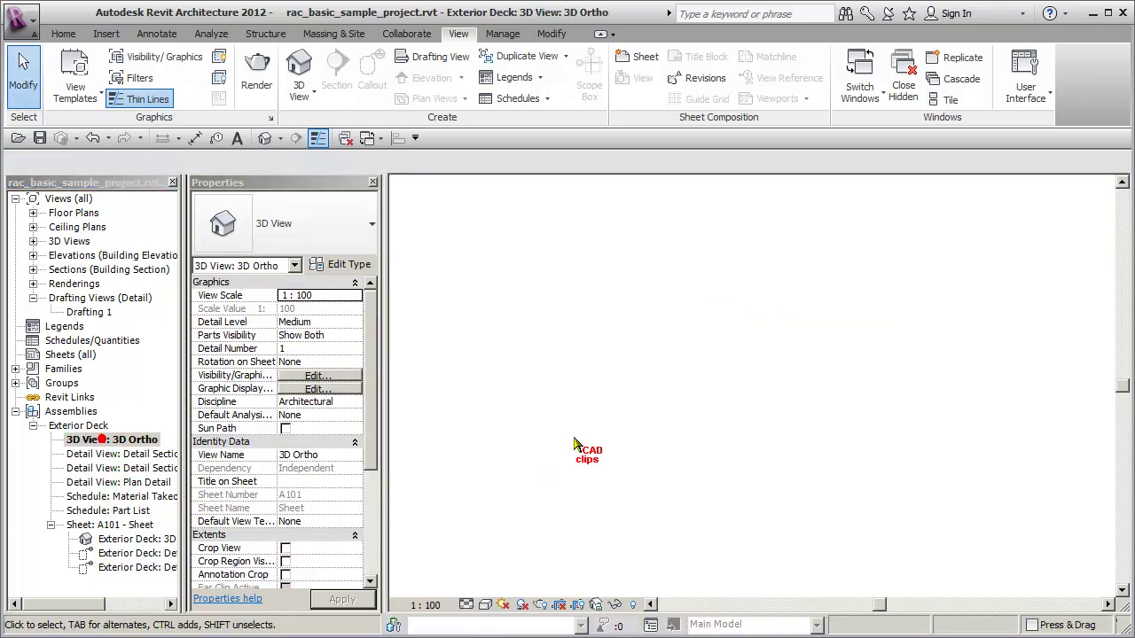
pyautogui.keyDown('shift'); pyautogui.moveTo(800, 447); pyautogui.dragTo(692, 423, button='middle'); pyautogui.keyUp('shift')
pyautogui.scroll(3, 856, 431)
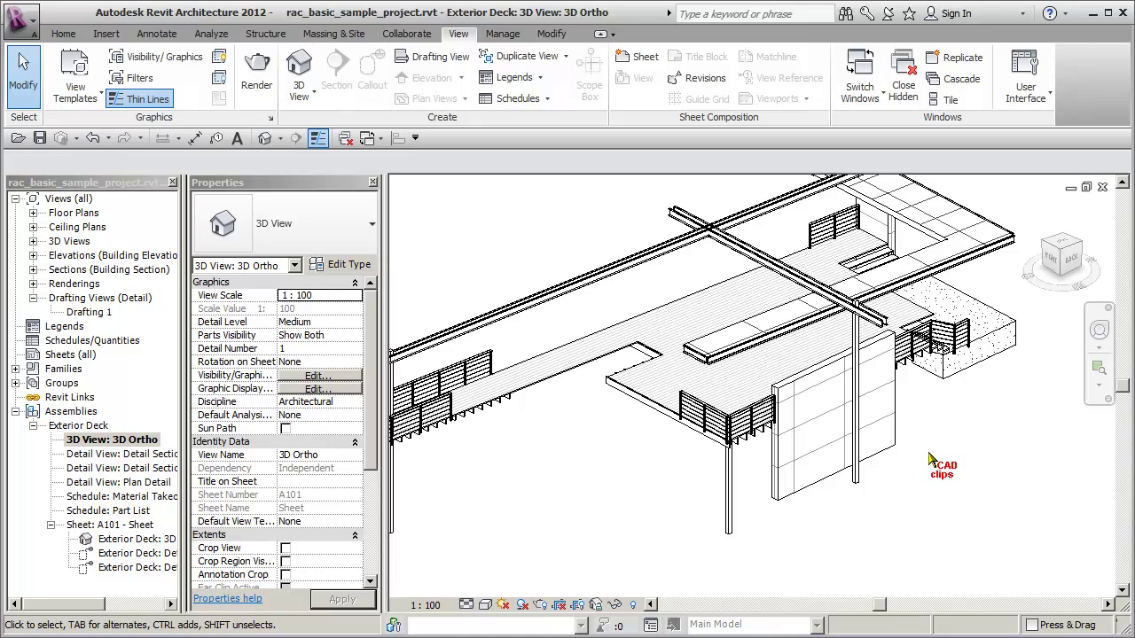
pyautogui.scroll(-1, 935, 476)
pyautogui.moveTo(936, 476); pyautogui.dragTo(927, 479, button='middle')
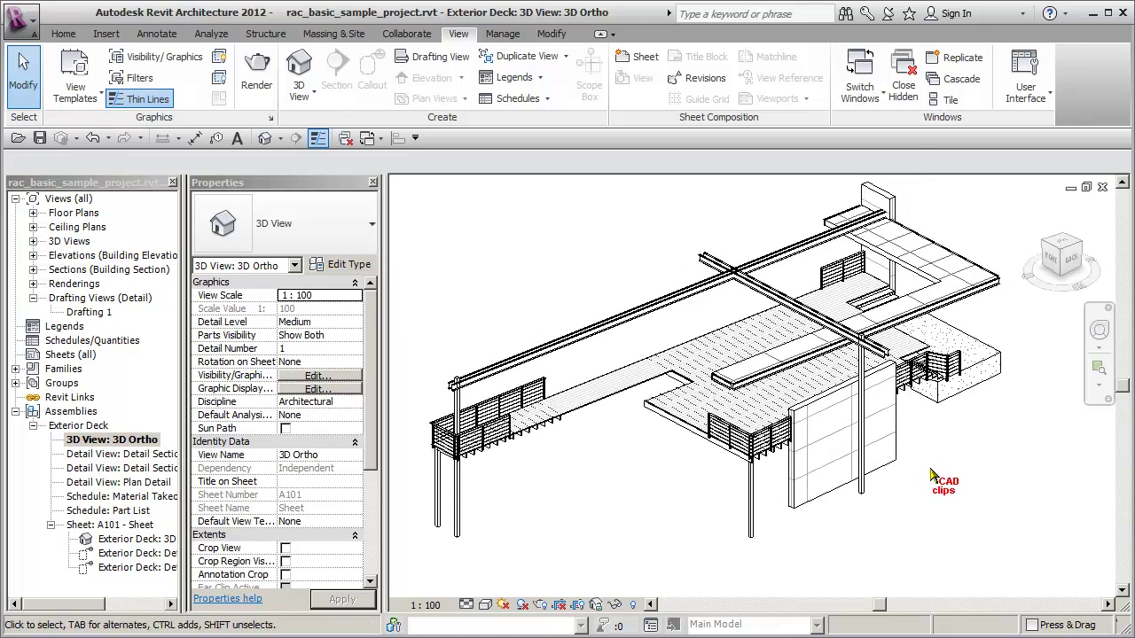